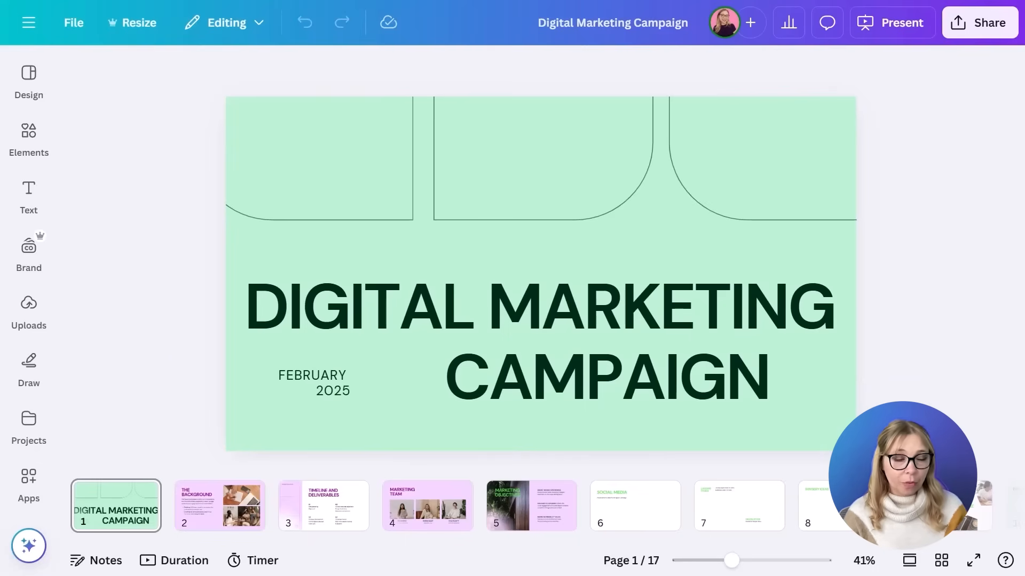
# Review the campaign presentation's slides on background, marketing team, objectives, social media, landing pages and newsletter, and imagery ideas
pyautogui.click(213, 489)
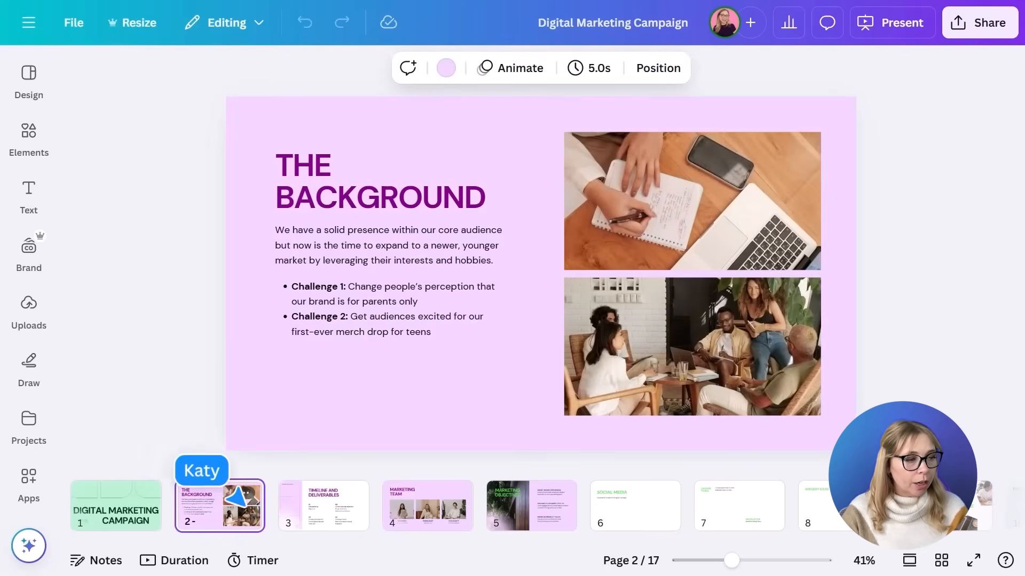
pyautogui.click(395, 494)
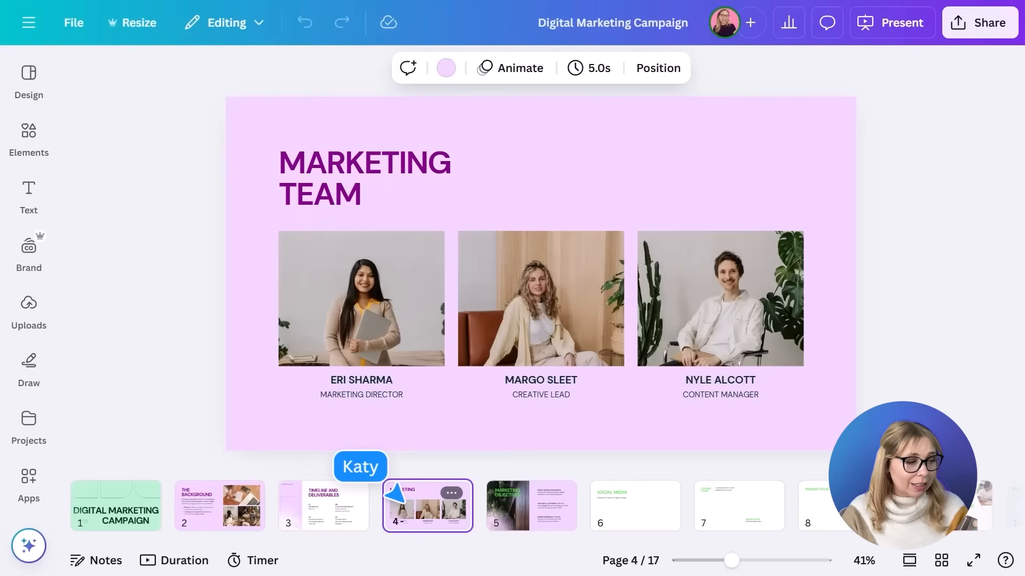
pyautogui.click(511, 495)
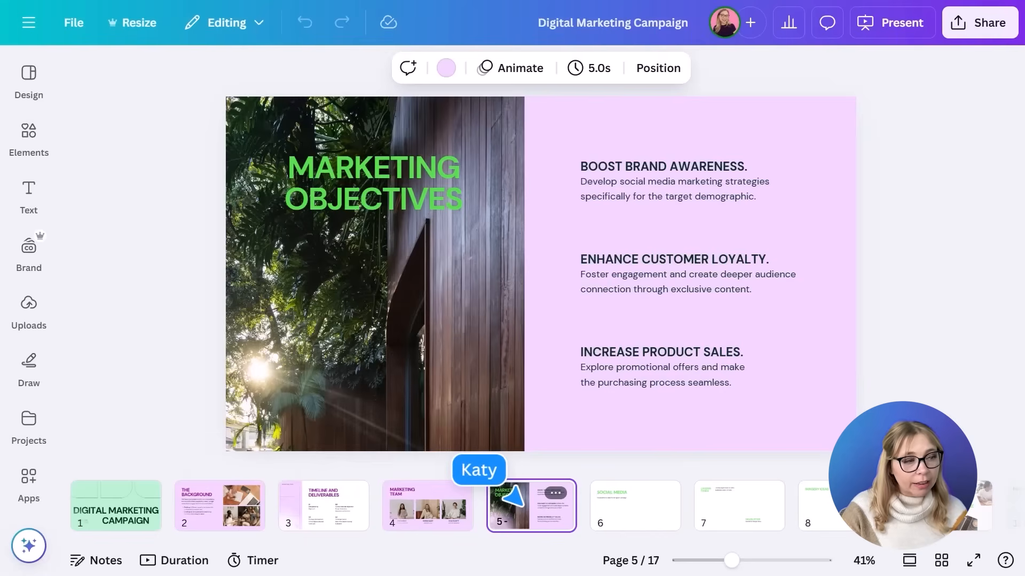
pyautogui.click(618, 496)
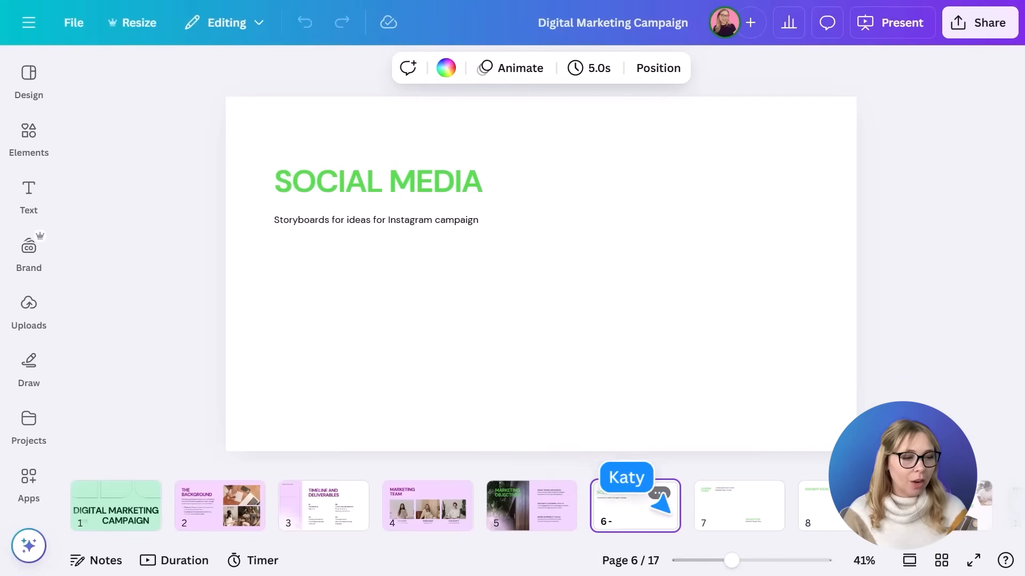
pyautogui.click(705, 488)
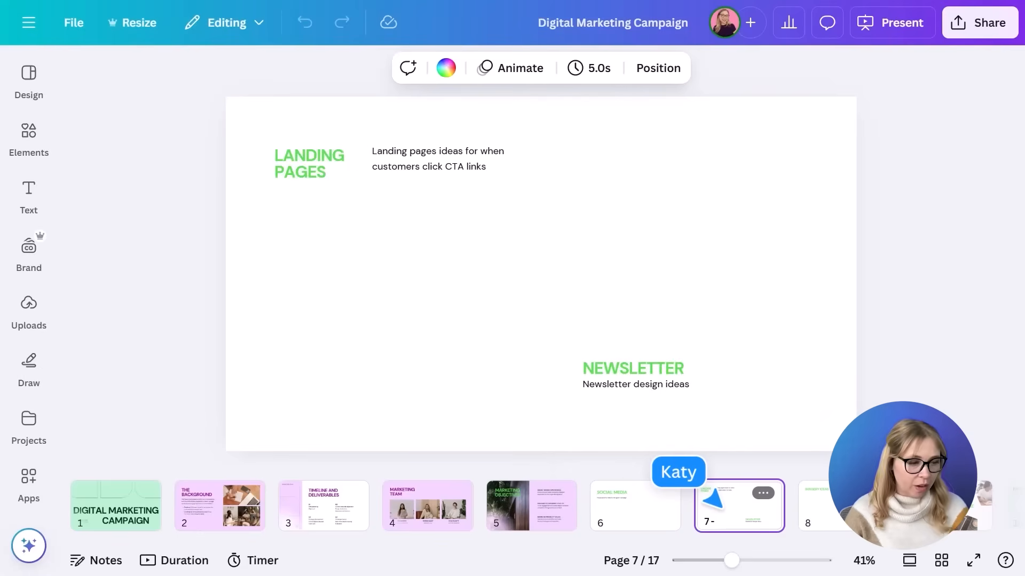
pyautogui.click(825, 501)
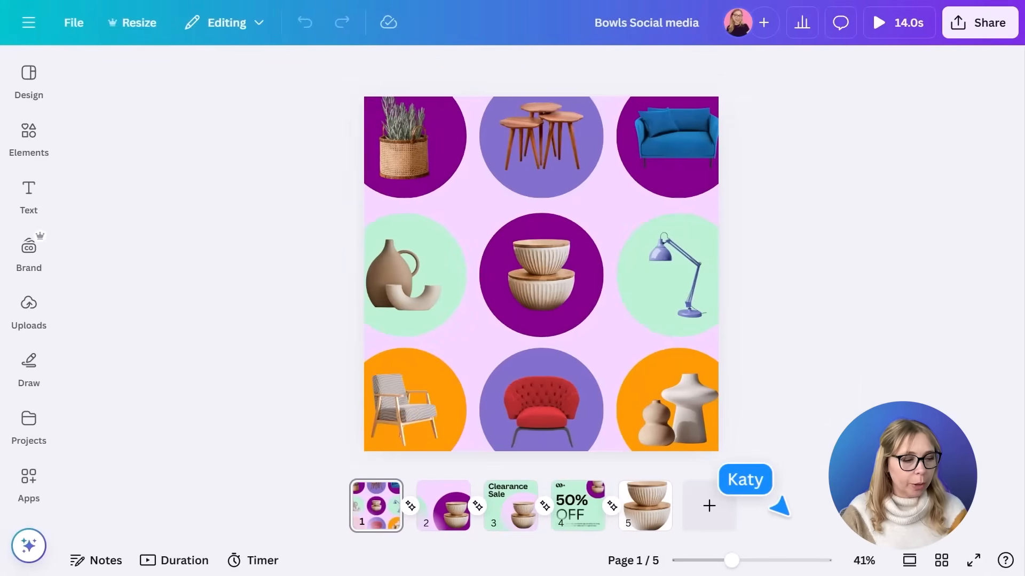
# Look through pages 2 to 5 of the Bowls Social media design
pyautogui.click(459, 500)
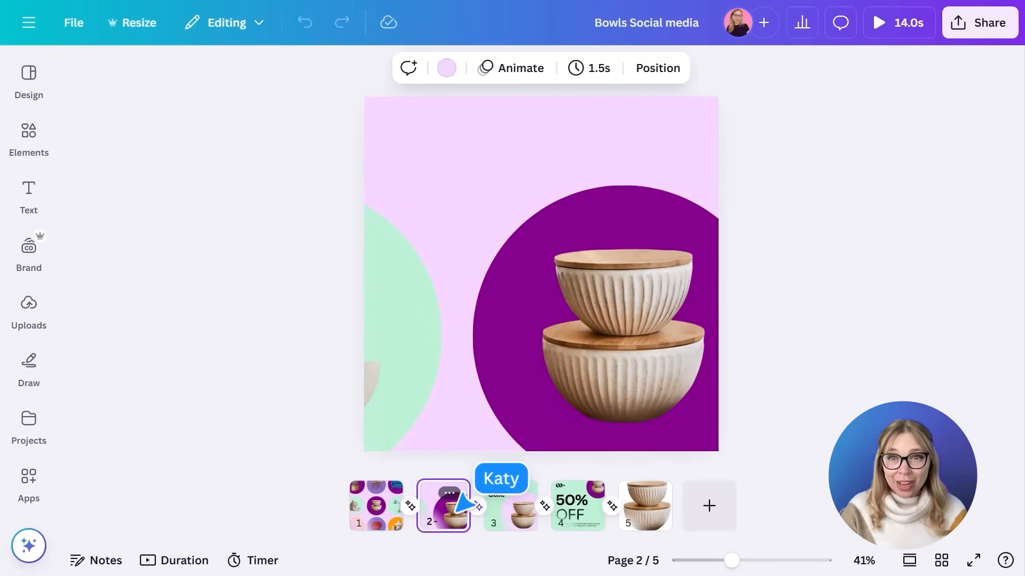
pyautogui.click(509, 499)
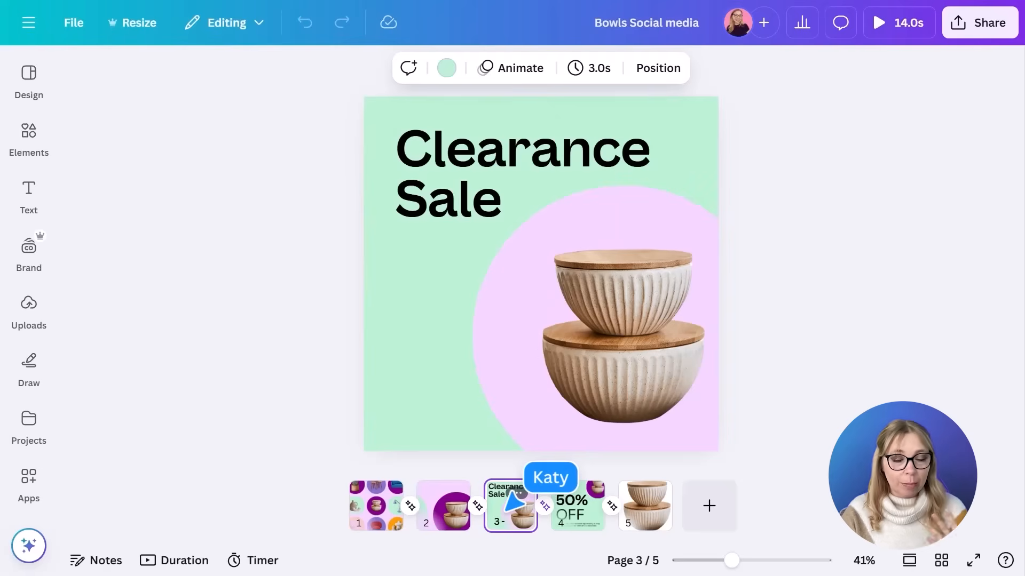
pyautogui.click(583, 496)
pyautogui.click(641, 491)
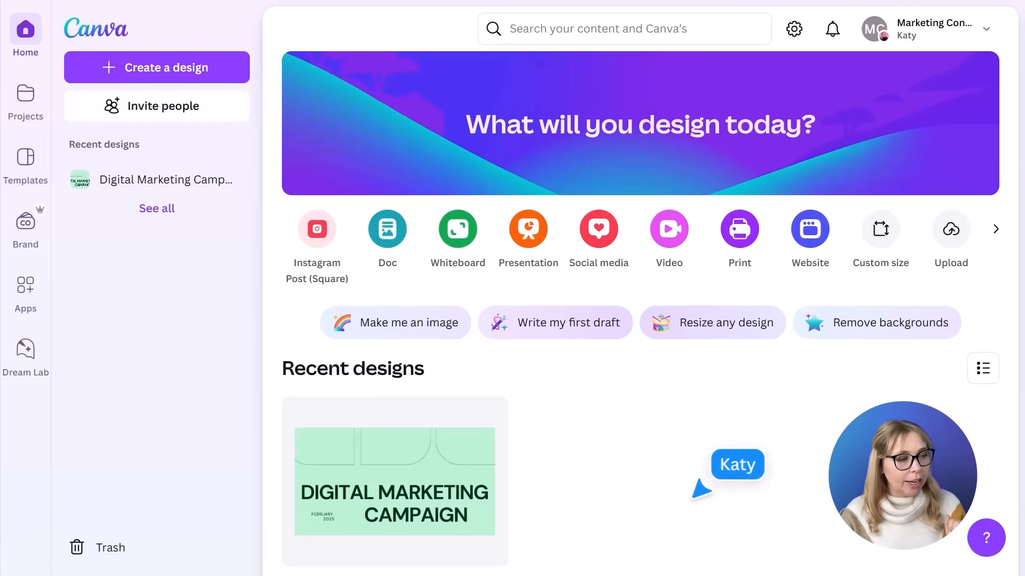
# Open Dream Lab and upload image 3, the Clearance Sale bowls picture from the Bowls folder, as a style reference
pyautogui.click(25, 350)
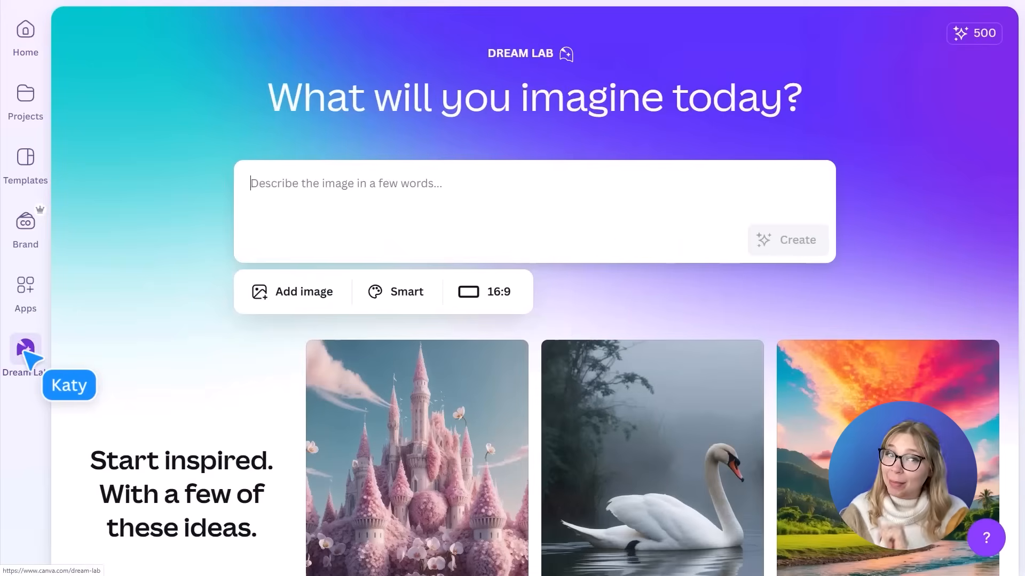
pyautogui.click(267, 302)
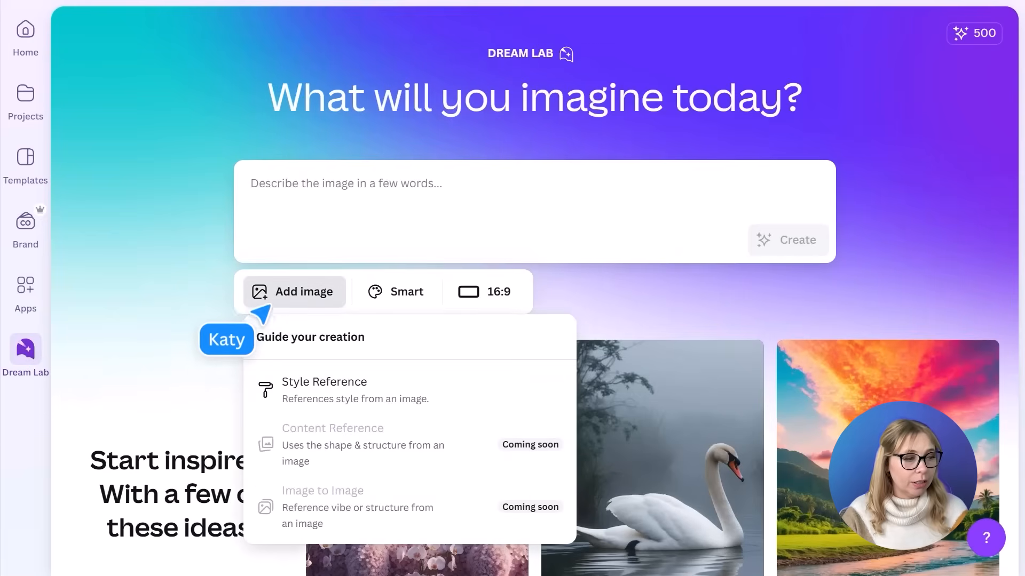
pyautogui.click(326, 409)
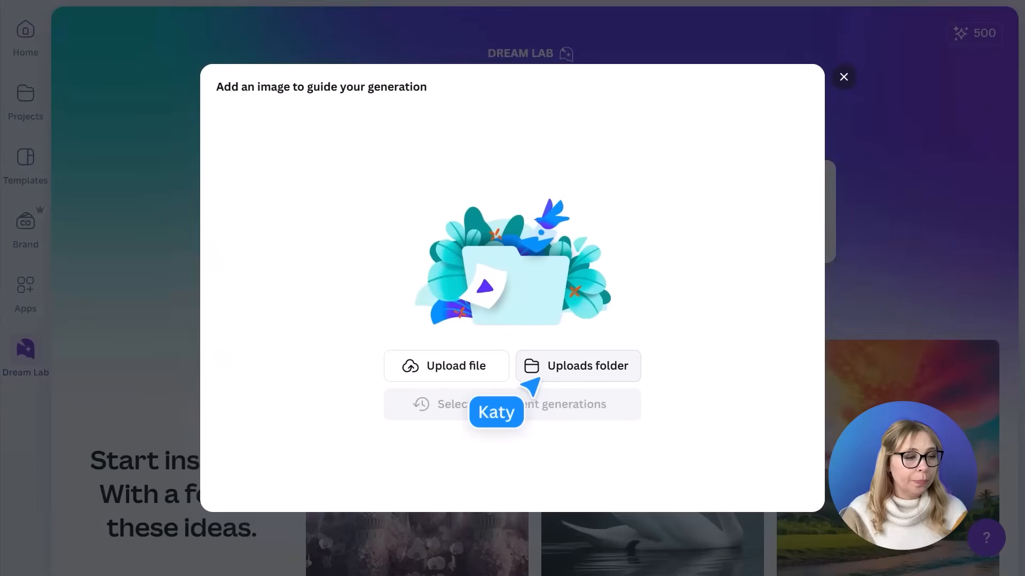
pyautogui.click(422, 375)
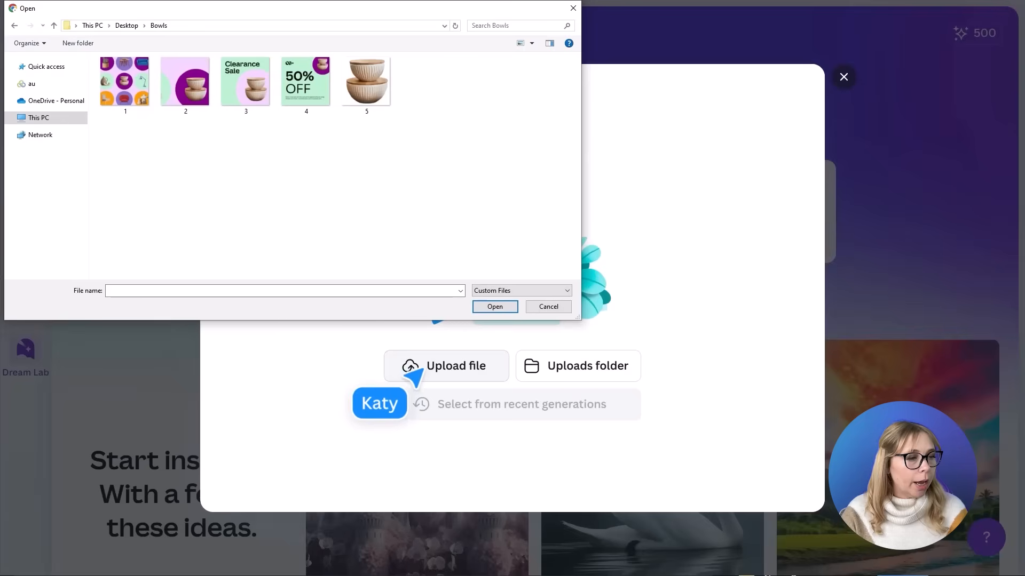
pyautogui.click(234, 104)
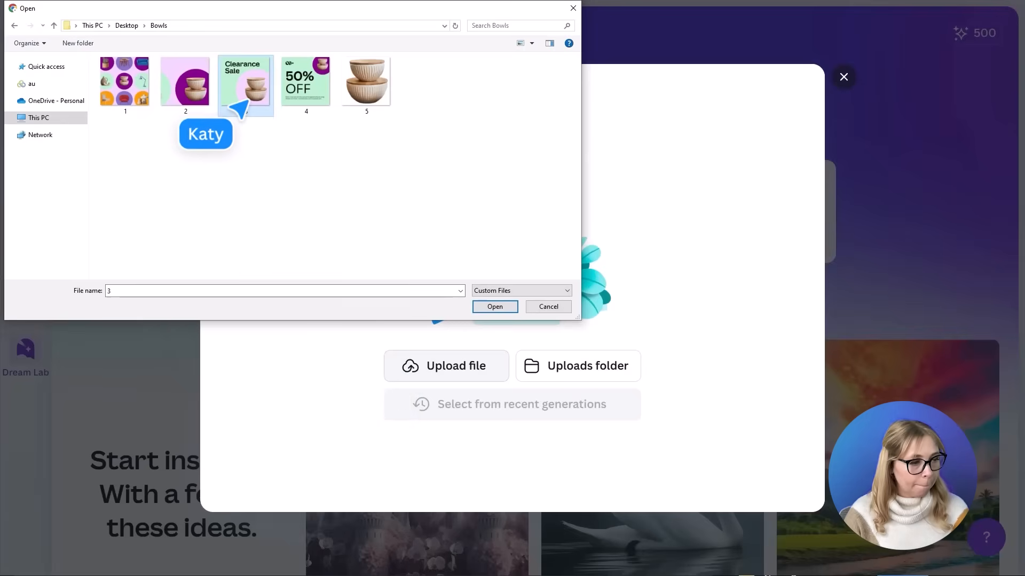
pyautogui.doubleClick(237, 107)
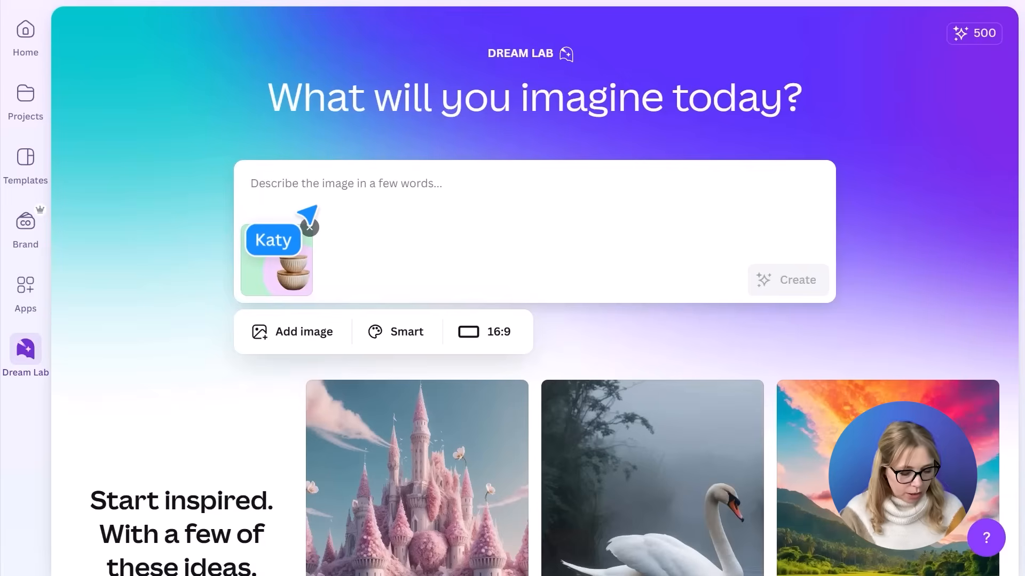
# Write a prompt for an Instagram storyboard promoting the bowls in bright homes, without people and with at least 4 images, using the Smart style
pyautogui.write('I am a campaign manager working on a digital marketing campaign for a home goods store. We are promoting a new line of bowls using the photo uploaded to create a storyboard for a social media campaign. Include images of Instagram feed posts on mobile images for Instagram stories. The images should be in bright homes with good lighting. Do not include people; create at least 4 images on the storyboard.')
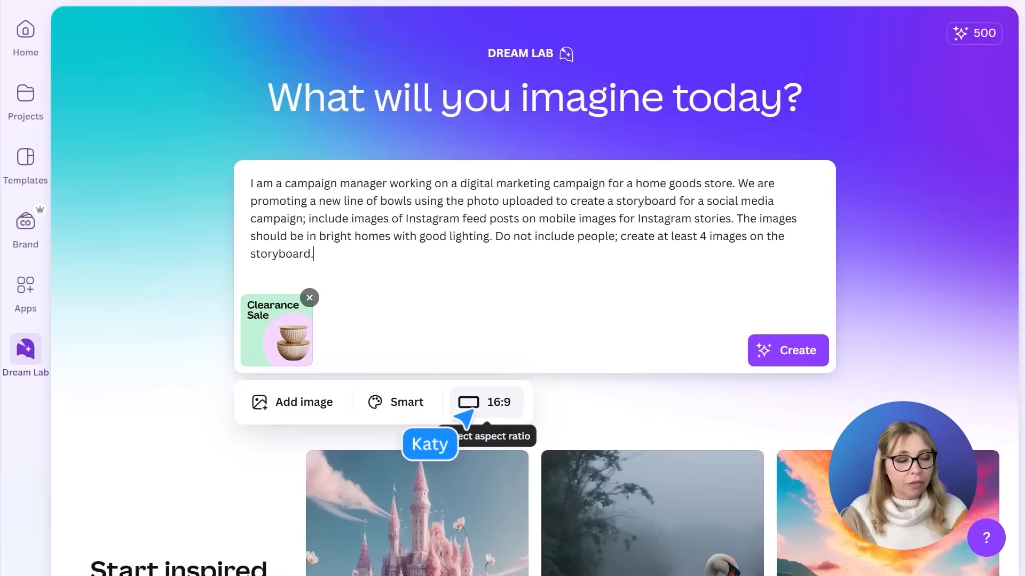
pyautogui.click(395, 412)
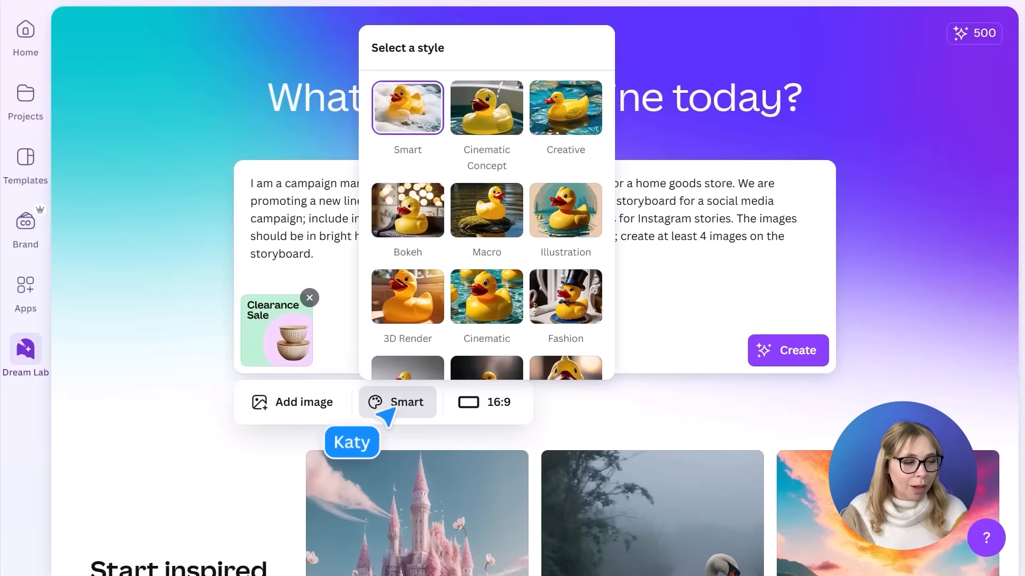
pyautogui.scroll(-3, 370, 310)
pyautogui.scroll(-4, 369, 310)
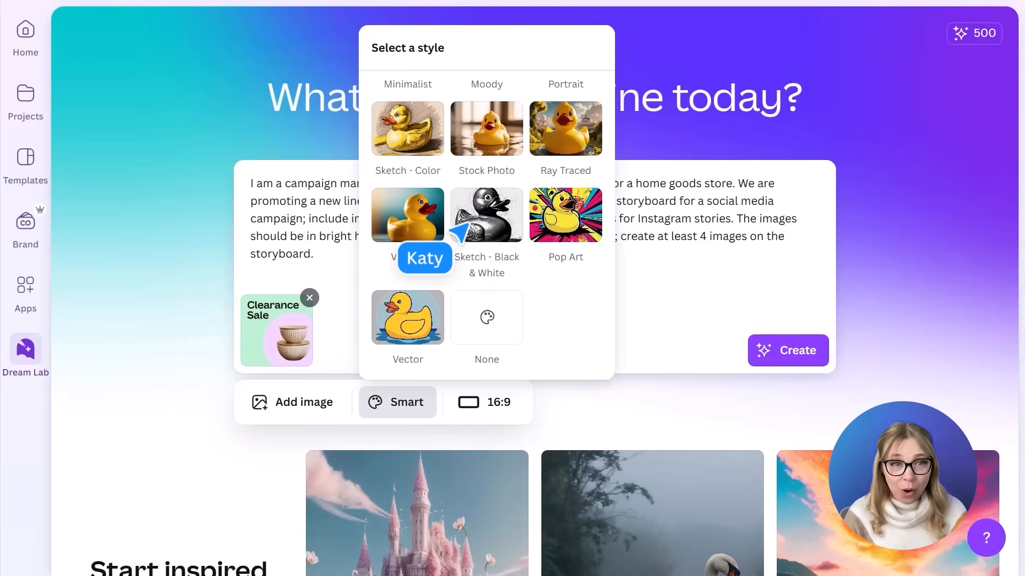
pyautogui.scroll(8, 458, 231)
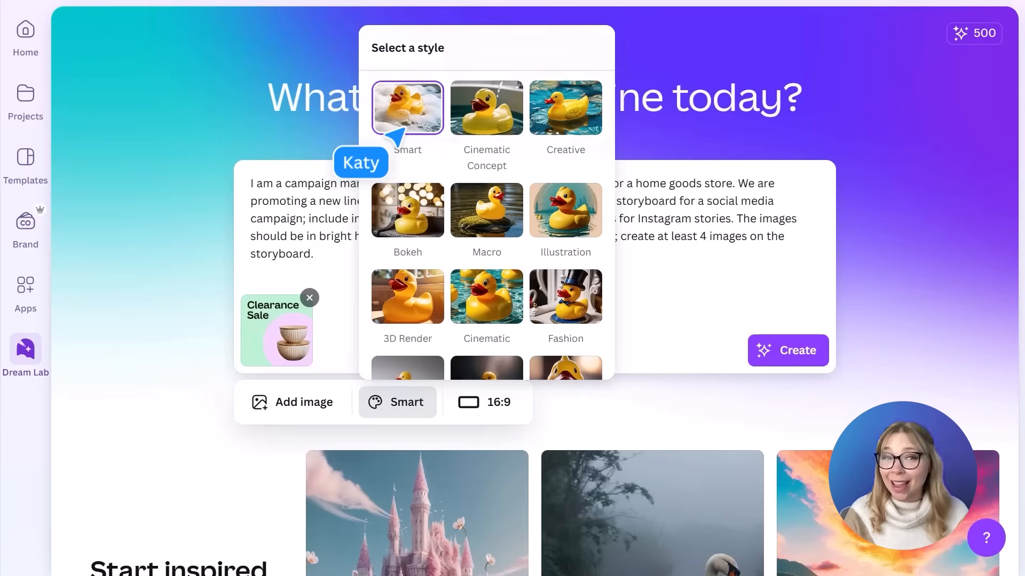
pyautogui.click(395, 139)
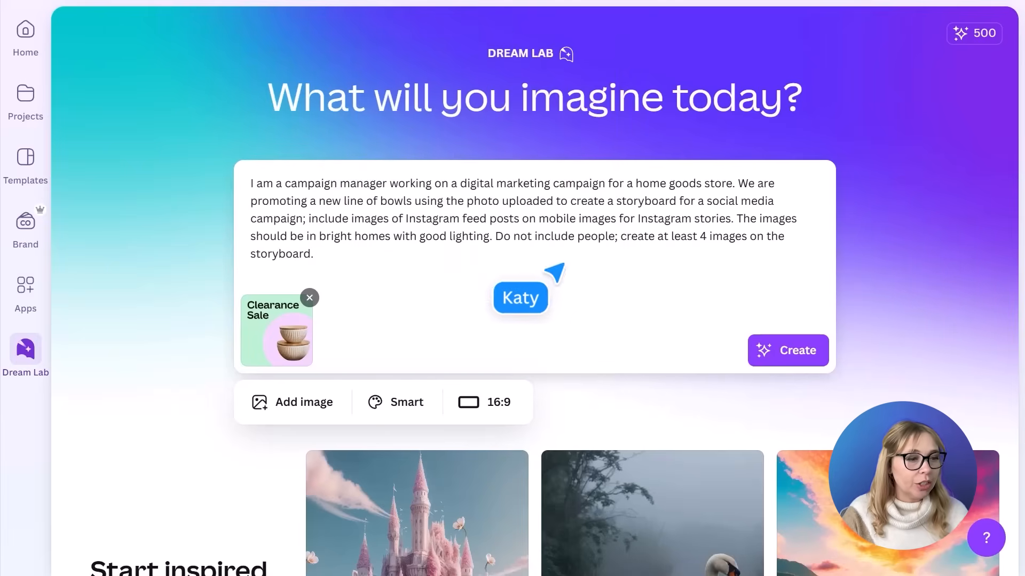
# Generate the social media storyboards and preview the first result enlarged
pyautogui.click(758, 355)
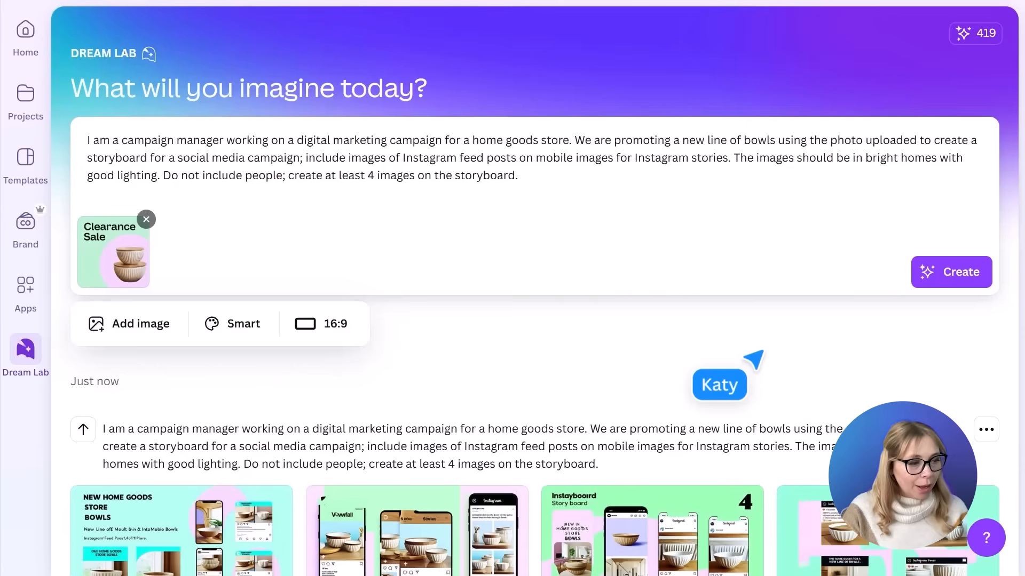
pyautogui.scroll(-1, 754, 359)
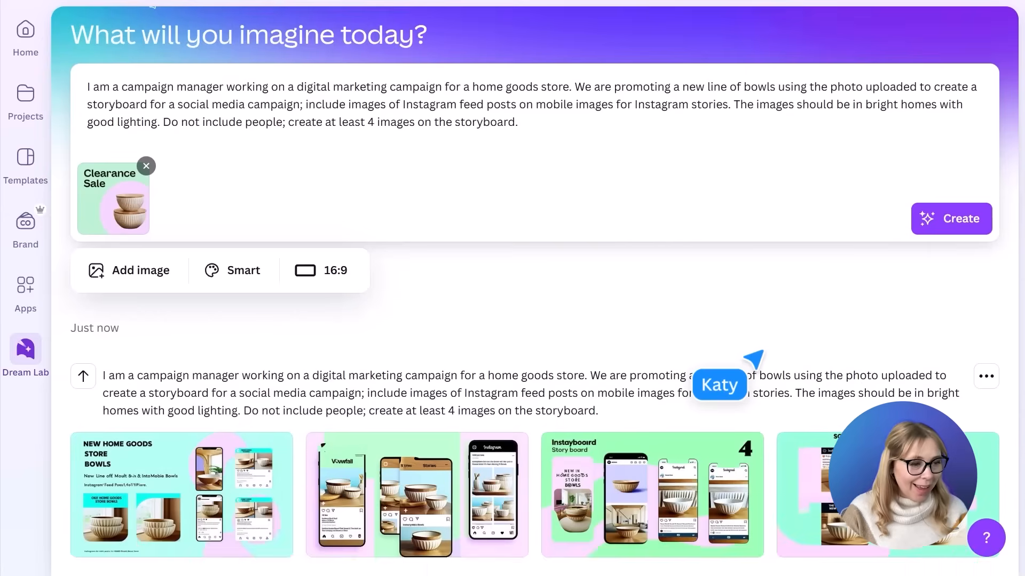
pyautogui.click(218, 463)
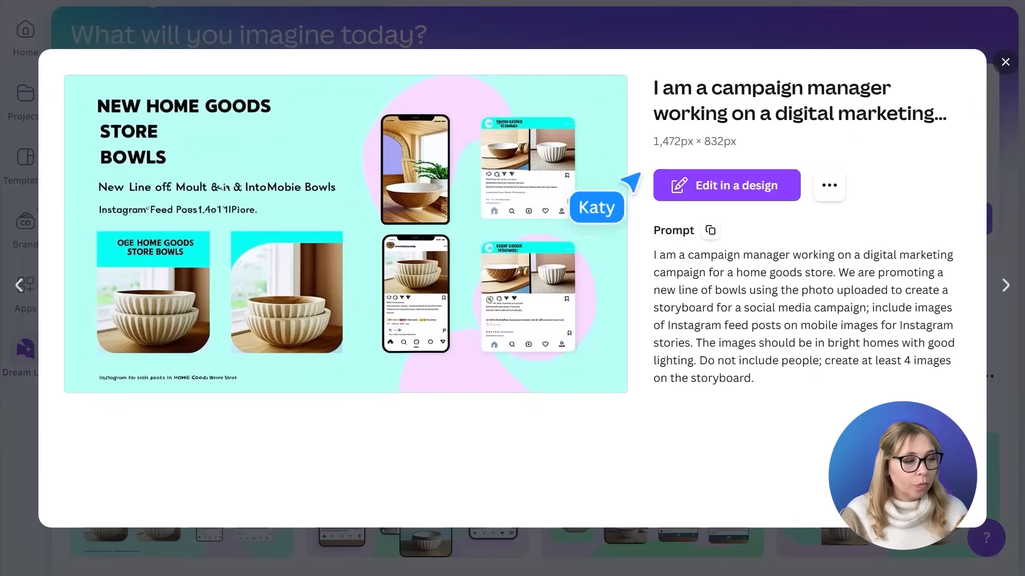
pyautogui.click(1005, 61)
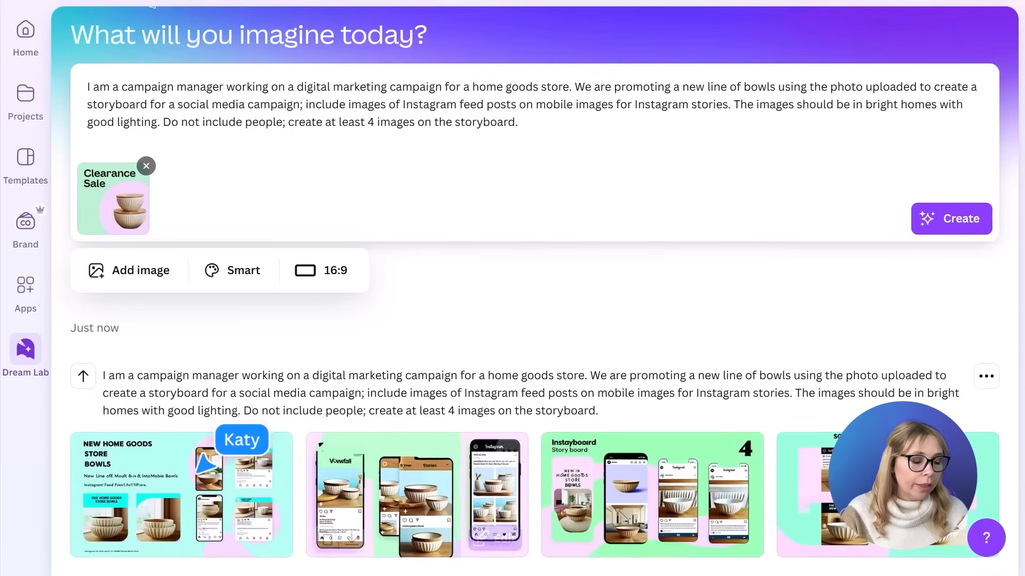
# Copy the first generated storyboard and paste it onto the Social Media slide, page 6 of the campaign presentation
pyautogui.moveTo(195, 459)
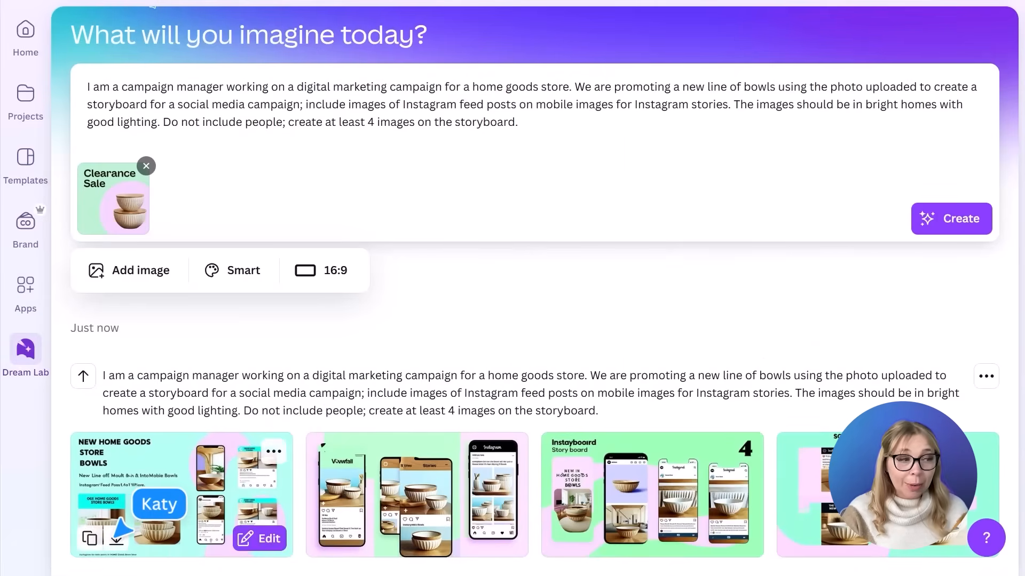
pyautogui.click(112, 537)
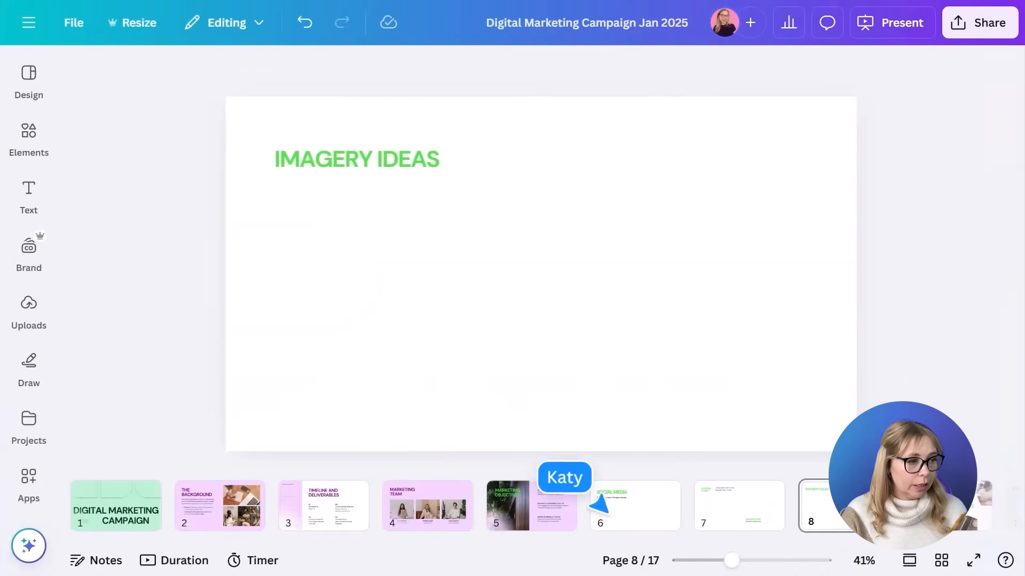
pyautogui.click(614, 494)
pyautogui.hotkey('ctrl', 'v')
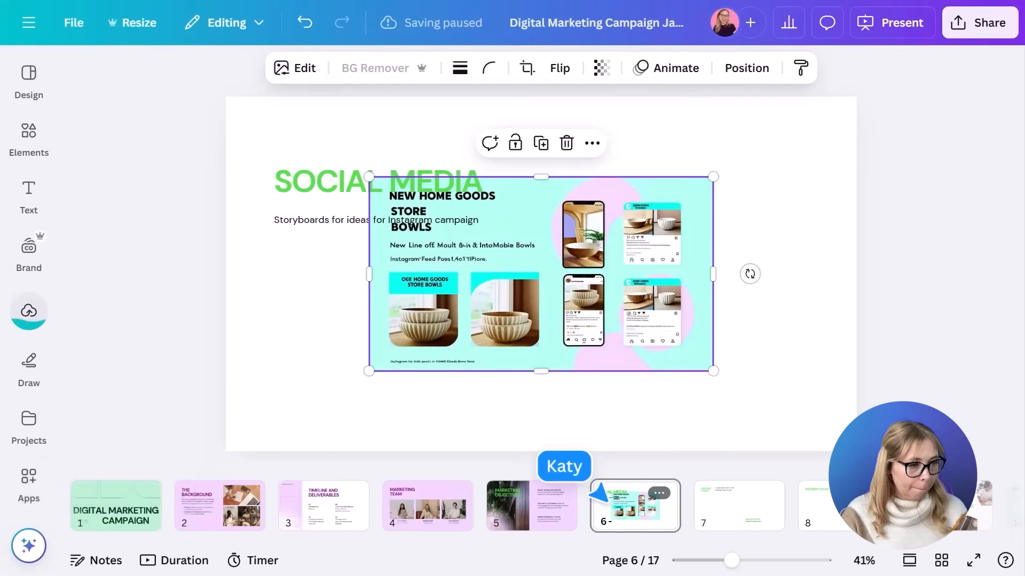
# Shrink the pasted storyboard image and place it to the right of the Social Media heading, clear of the text
pyautogui.moveTo(369, 371); pyautogui.dragTo(440, 331)
pyautogui.moveTo(569, 290); pyautogui.dragTo(630, 247)
pyautogui.moveTo(774, 287); pyautogui.dragTo(749, 280)
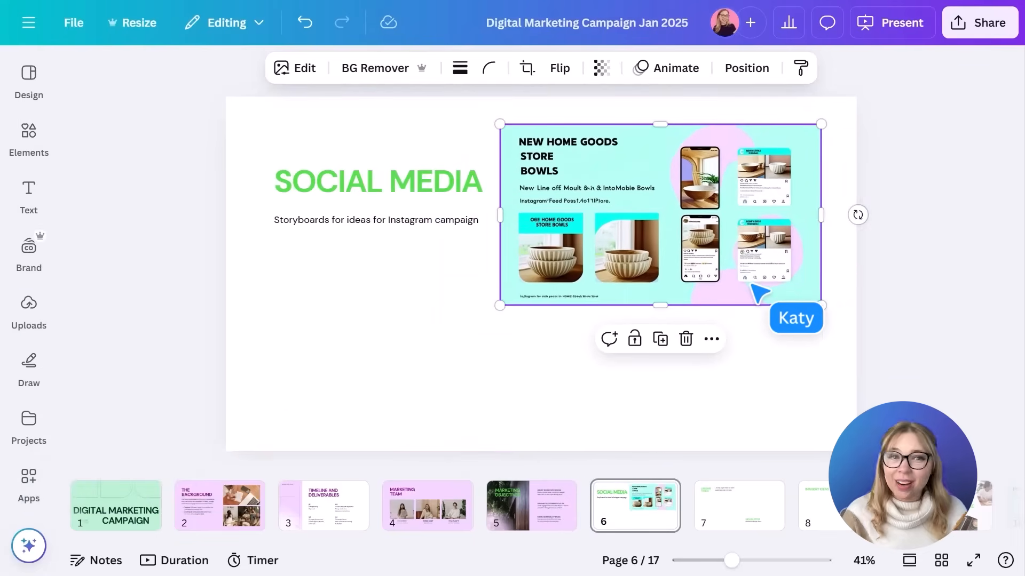
pyautogui.click(879, 283)
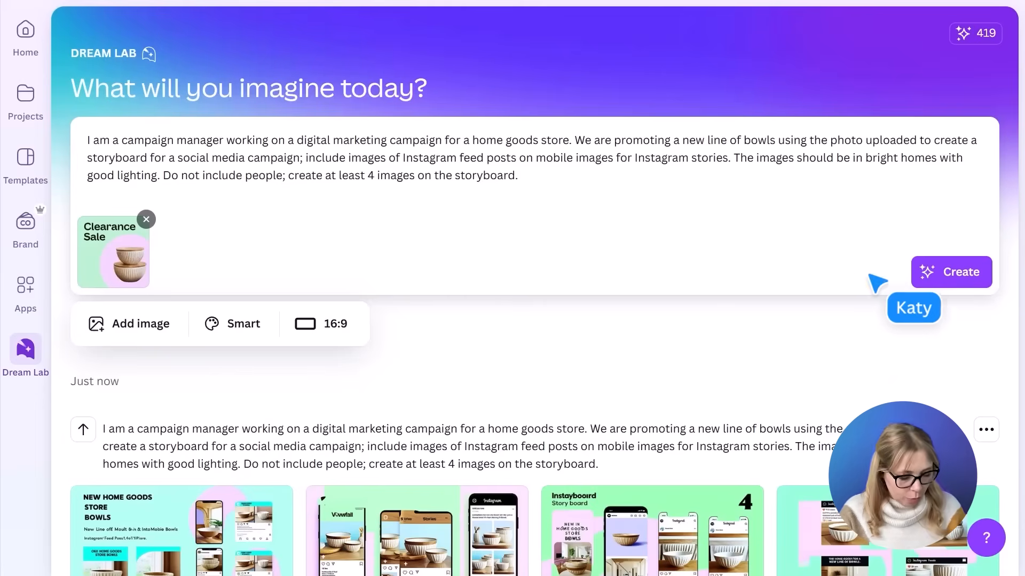
# Replace the Dream Lab prompt with one for sale newsletter storyboards, with mobile and desktop layouts and violet flowers, and generate the images
pyautogui.click(519, 183)
pyautogui.moveTo(517, 182); pyautogui.dragTo(96, 142)
pyautogui.hotkey('ctrl', 'v')
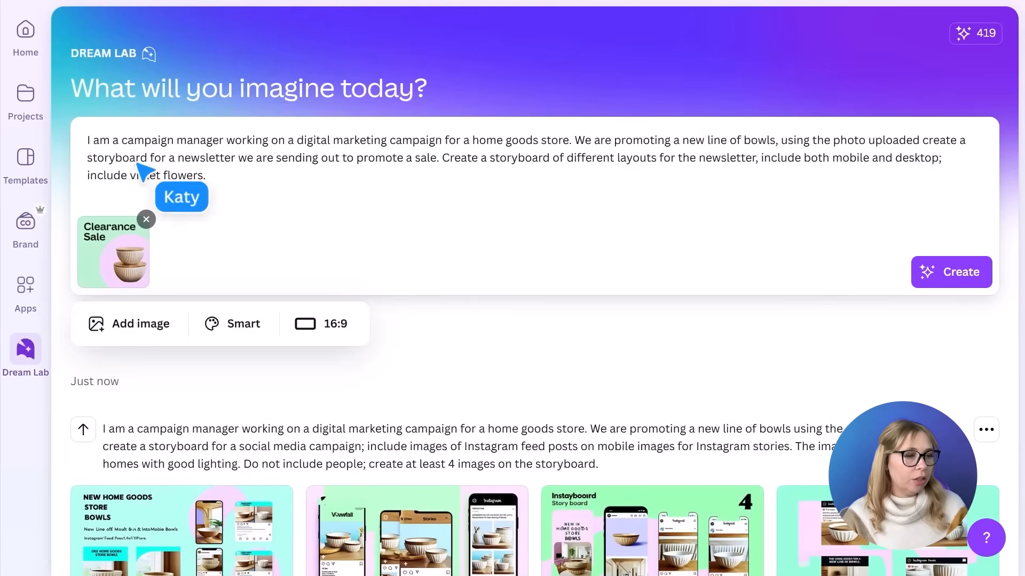
pyautogui.click(950, 273)
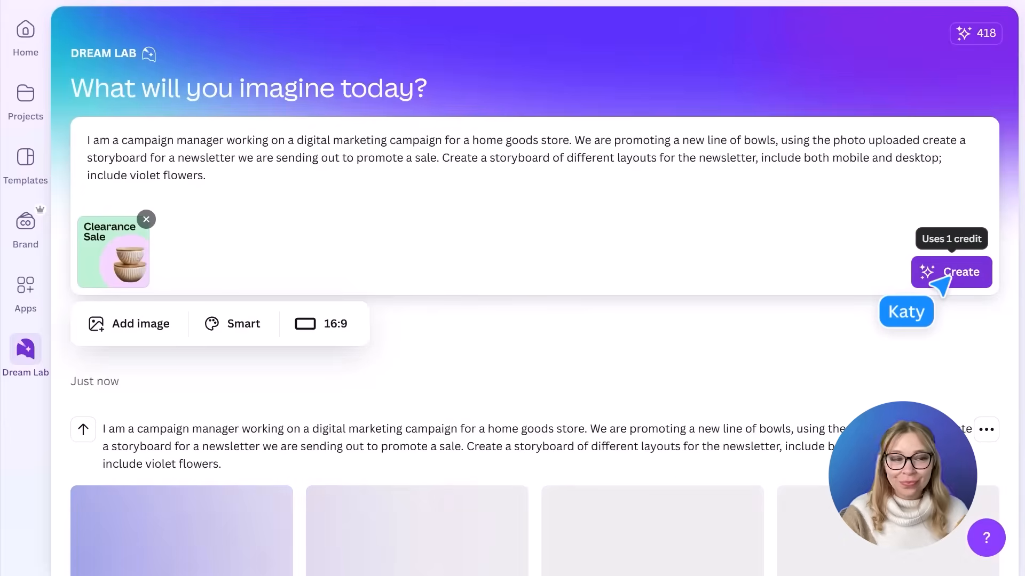
# Preview the third newsletter storyboard enlarged, copy its prompt and close the preview
pyautogui.scroll(-1, 940, 284)
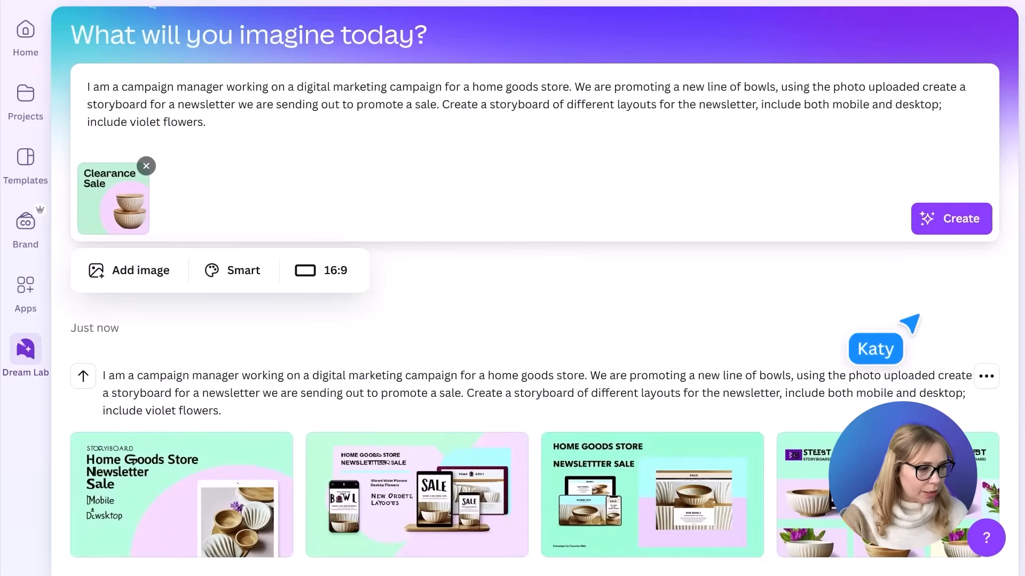
pyautogui.click(703, 452)
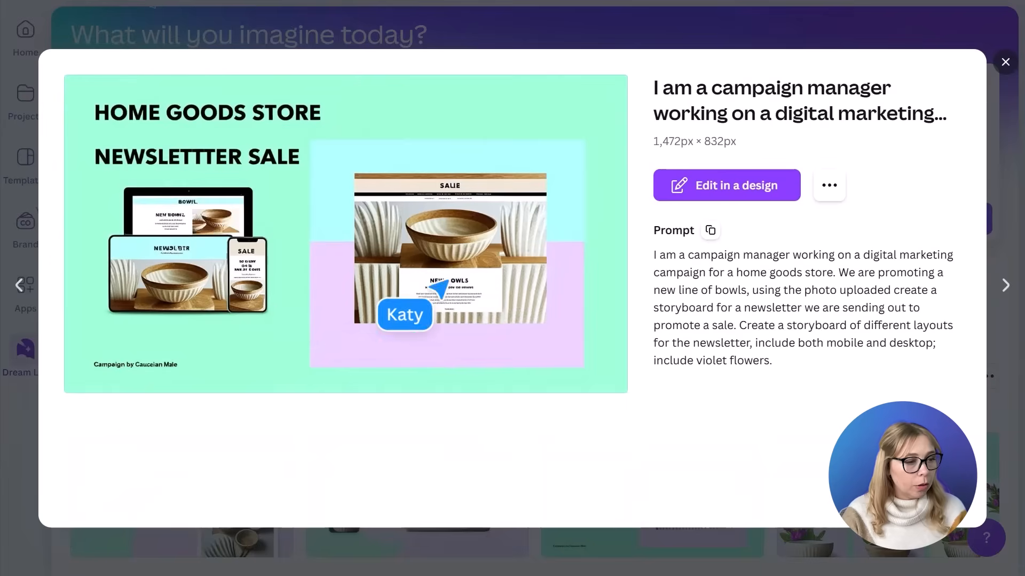
pyautogui.click(707, 233)
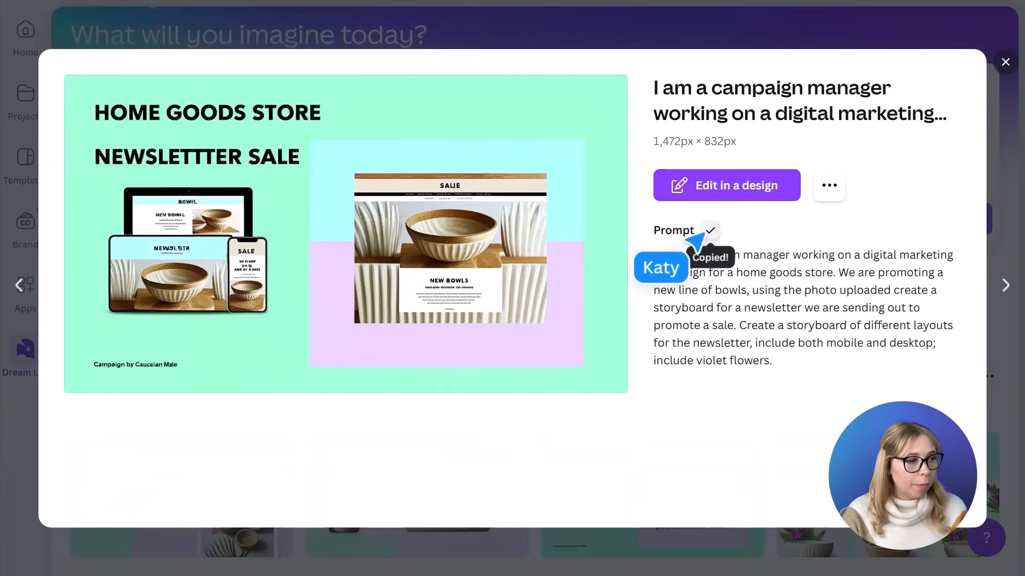
pyautogui.click(1005, 61)
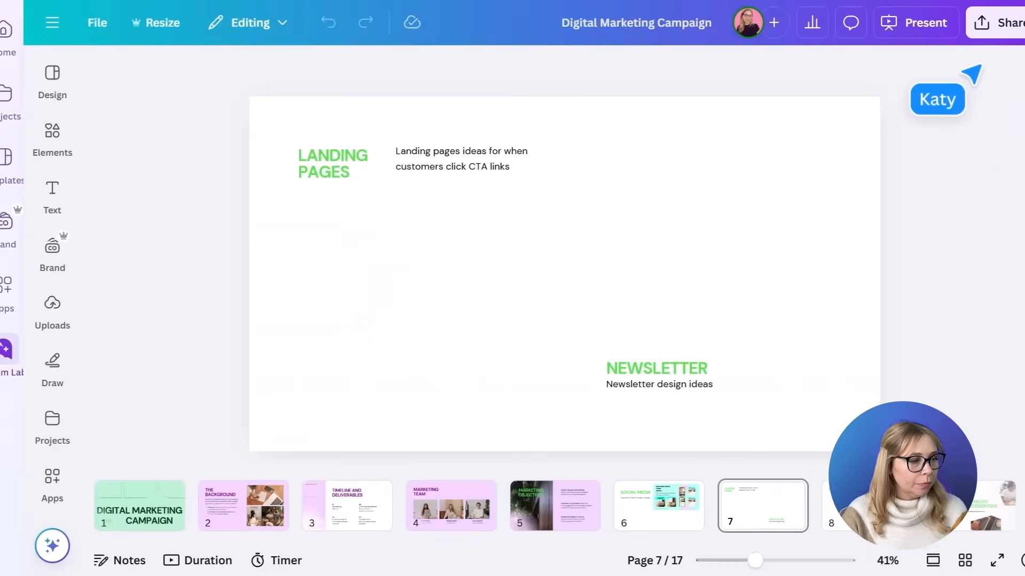
# Paste the newsletter storyboard onto page 7, shrink it, place it beneath the Landing Pages heading, and check pages 6 and 8
pyautogui.hotkey('ctrl', 'v')
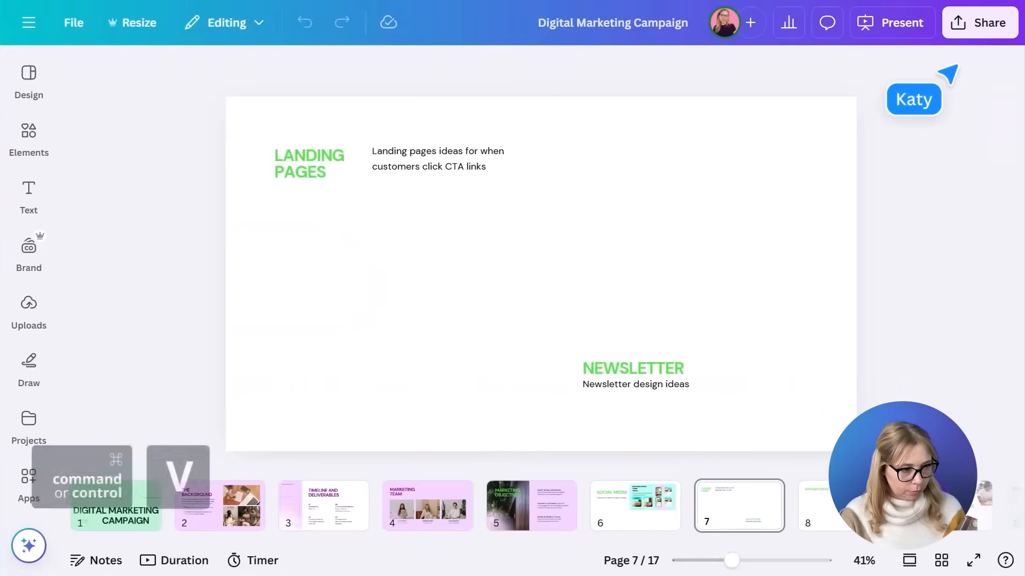
pyautogui.moveTo(714, 176); pyautogui.dragTo(609, 234)
pyautogui.moveTo(566, 272); pyautogui.dragTo(468, 240)
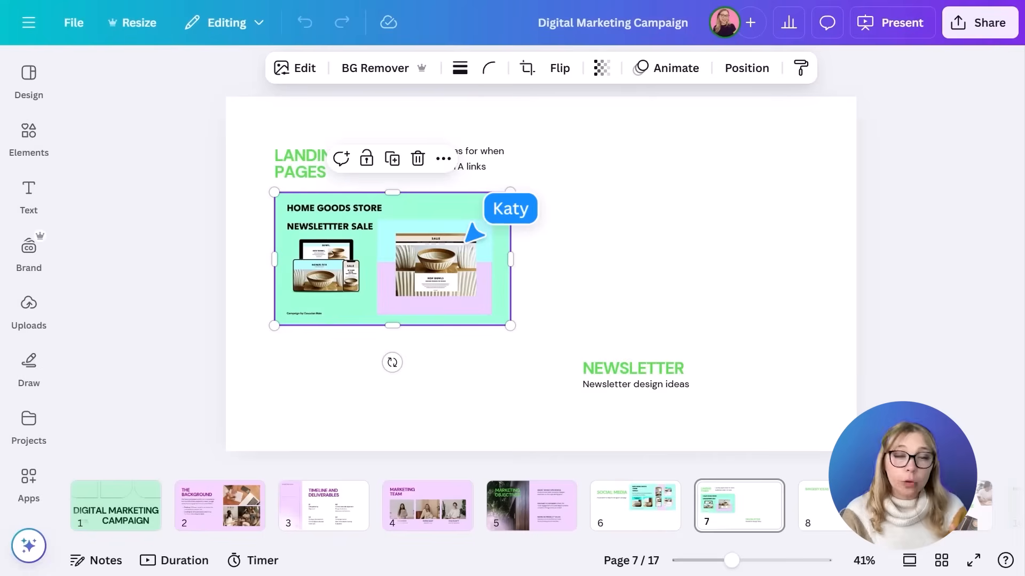
pyautogui.click(623, 486)
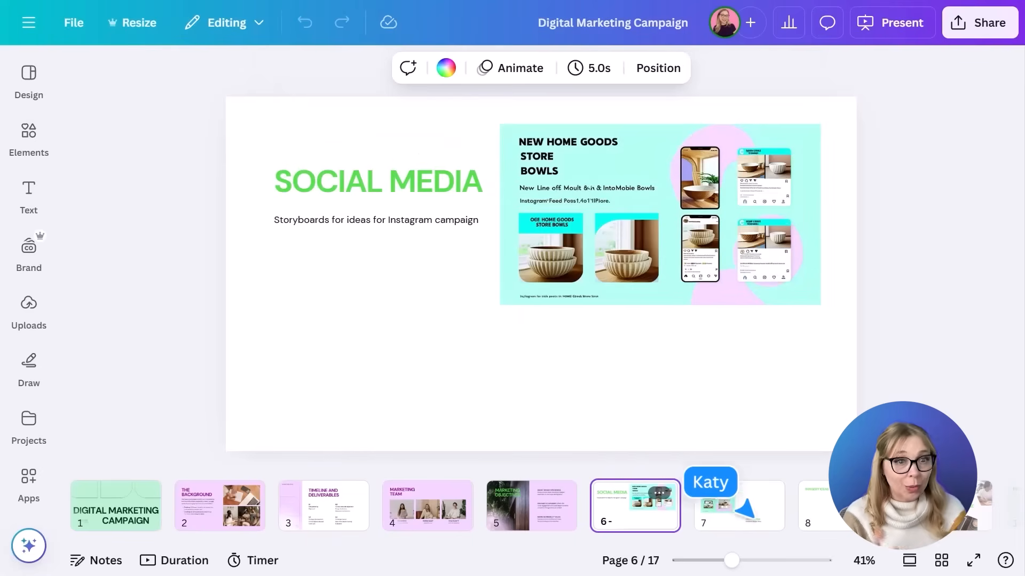
pyautogui.click(825, 502)
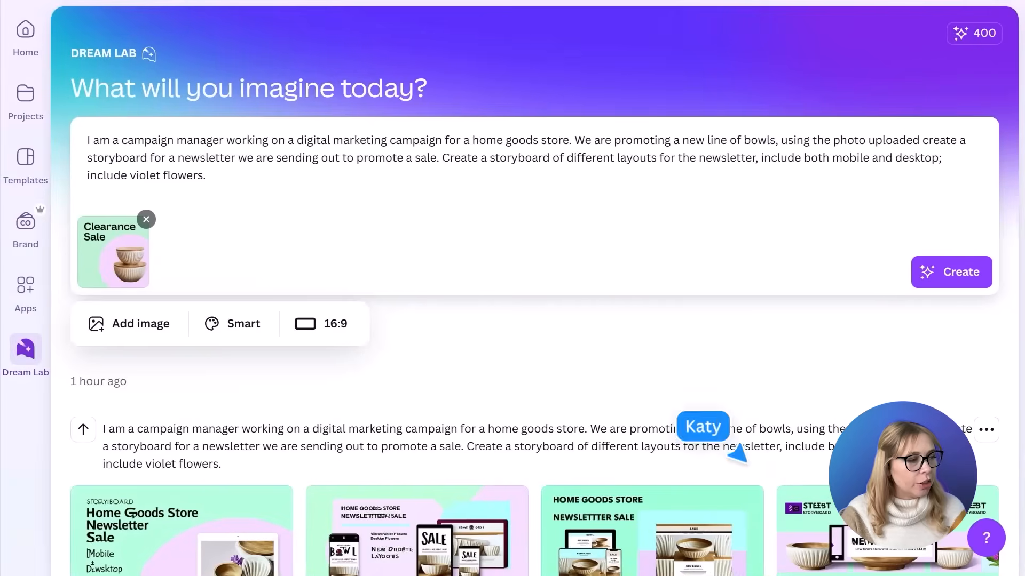
# Replace the Dream Lab reference image with the file Bowls Social media, uploaded from the Desktop's Bowls folder
pyautogui.click(148, 220)
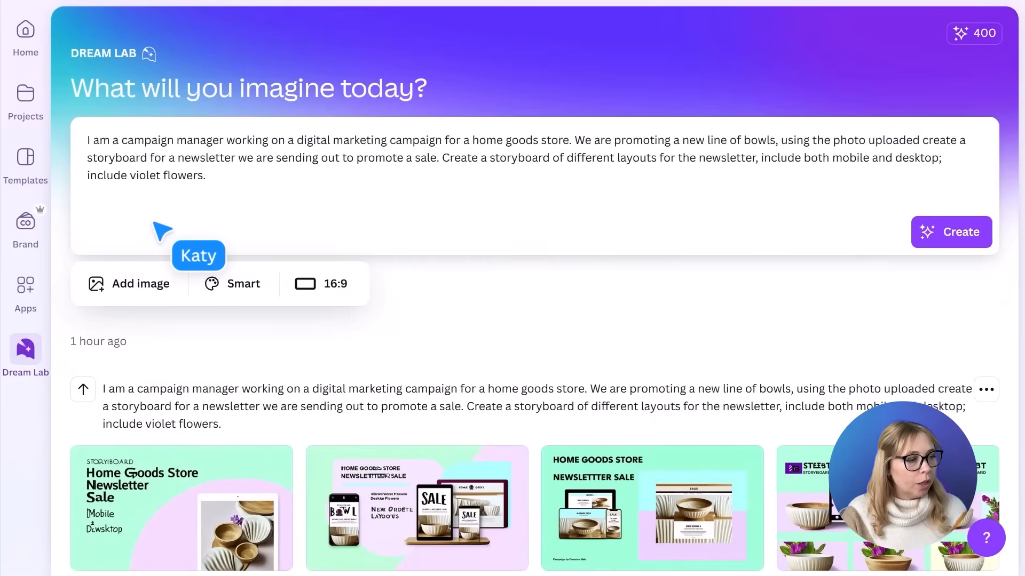
pyautogui.click(142, 288)
pyautogui.click(160, 384)
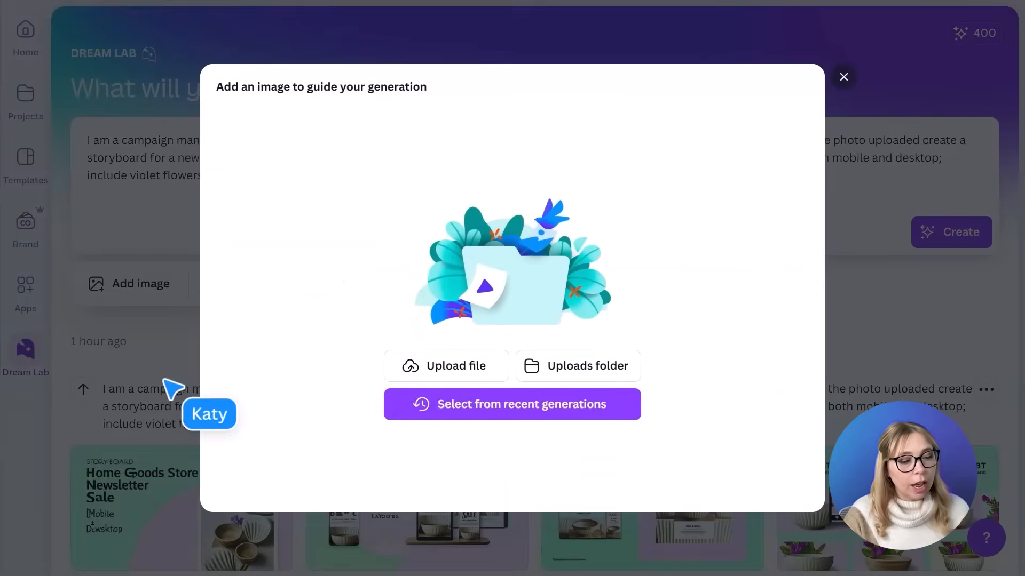
pyautogui.click(438, 374)
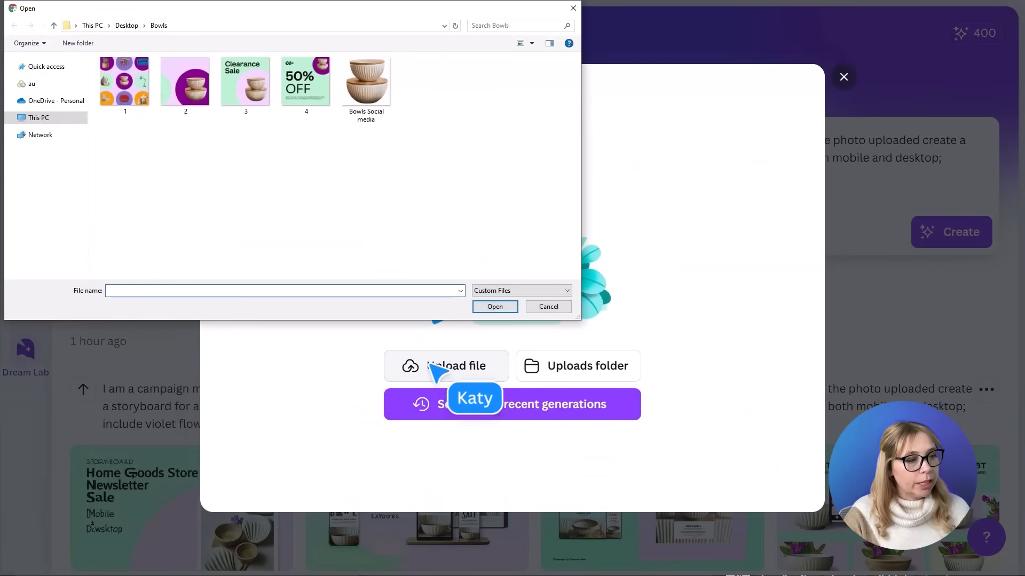
pyautogui.click(361, 86)
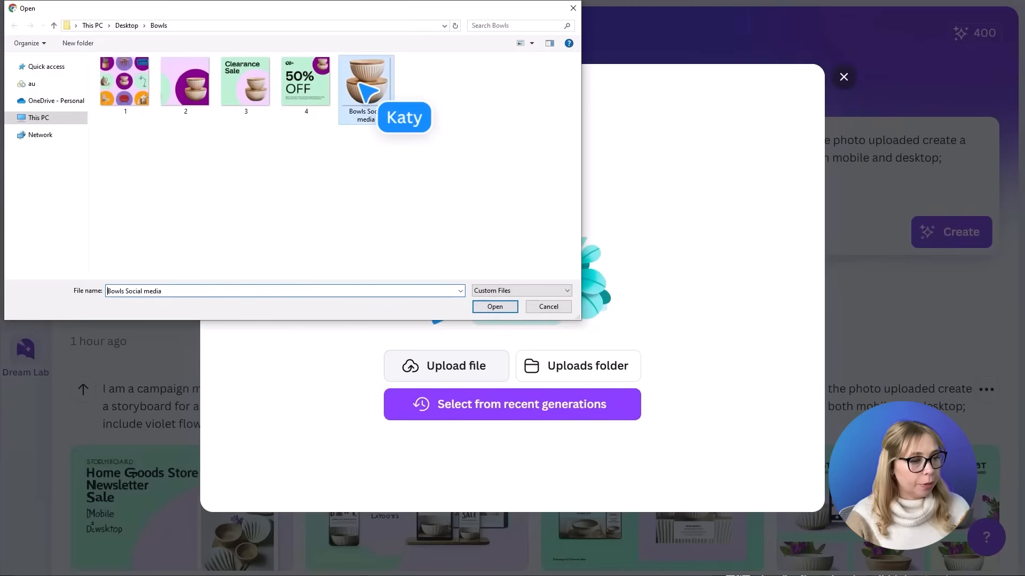
pyautogui.doubleClick(366, 90)
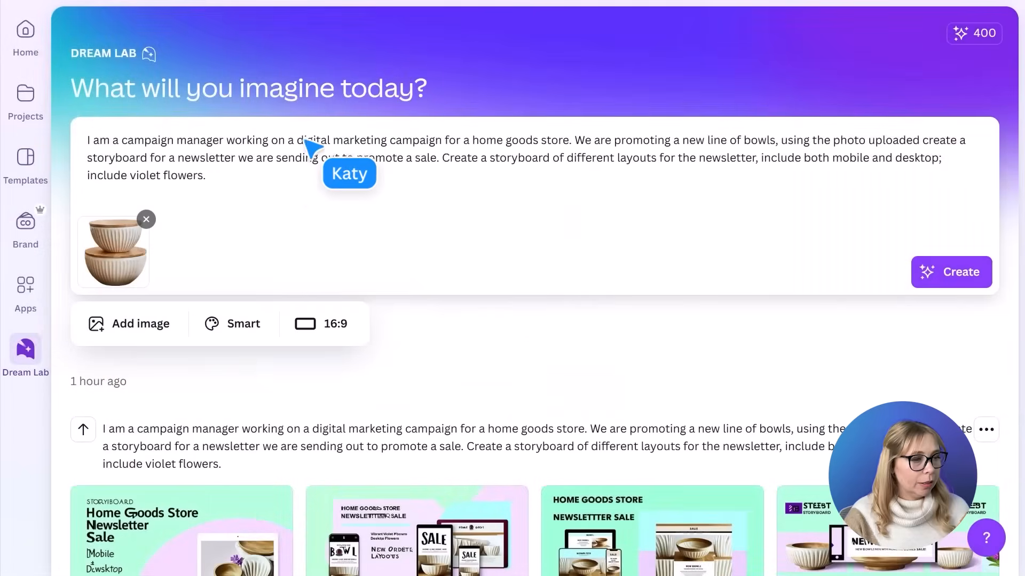
# Replace the prompt with one for product images of the flower-filled bowl on a living-room coffee table with cream furniture, without people, and generate them
pyautogui.moveTo(252, 193); pyautogui.dragTo(88, 143)
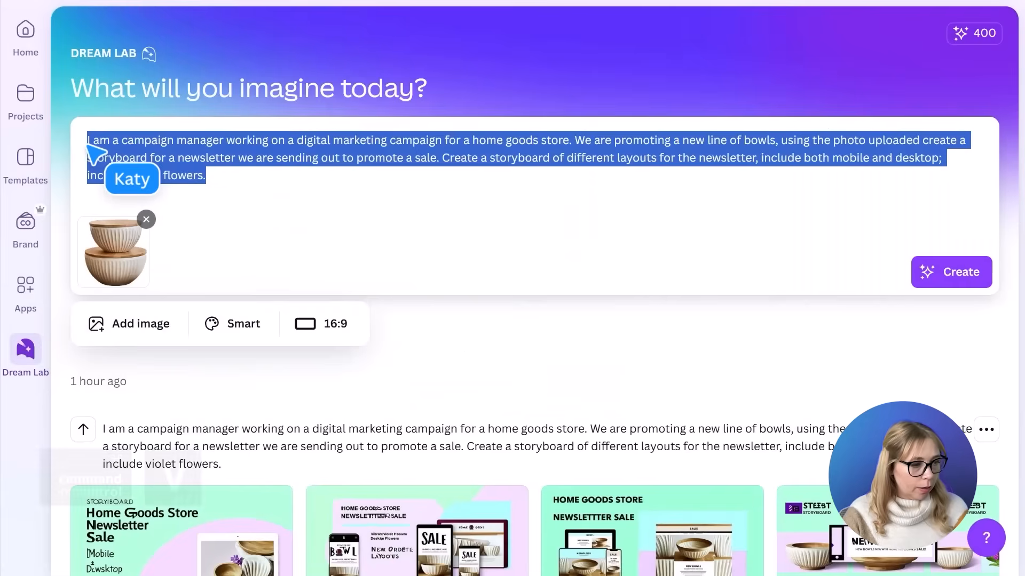
pyautogui.write('I am a digital campaign manager running a campaign to promote a sale of our home good’s store bowl. Use the picture attached as a reference. Create product images of the bowl on a coffee table in a living room full of natural lightning and cream-colored furniture. The bowl should be full of flowers, a bouquet with pink and white flowers. Do not include people in the images.')
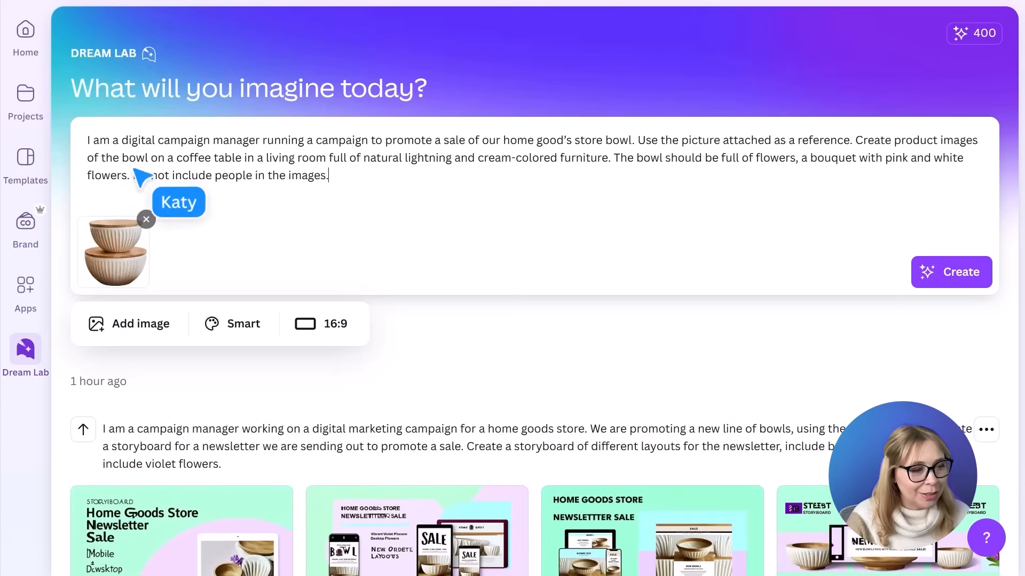
pyautogui.click(953, 275)
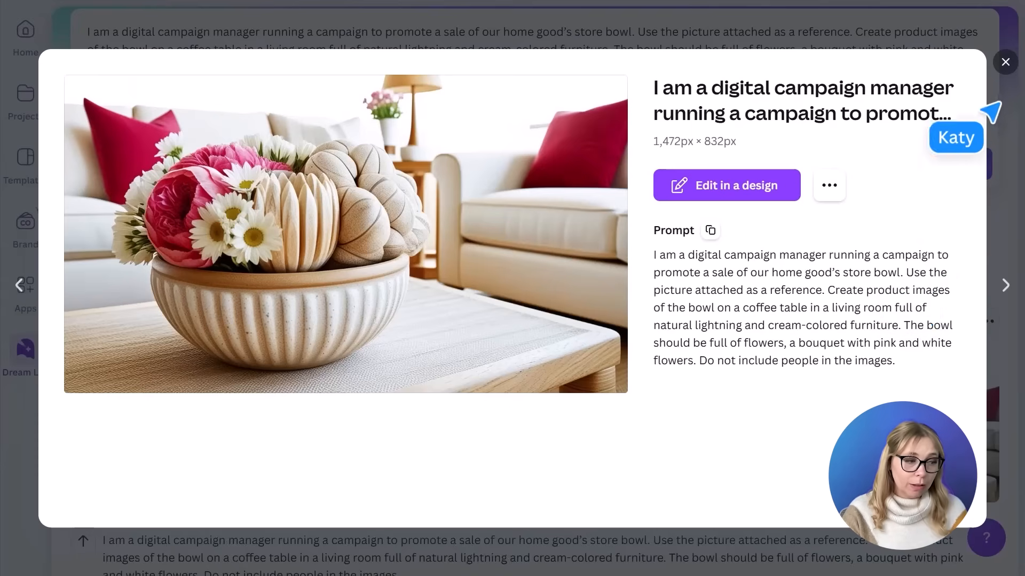
# Close the image preview, paste the flower bowl image onto page 8, and place it at a smaller size beneath the Imagery Ideas heading
pyautogui.click(1005, 62)
pyautogui.click(795, 483)
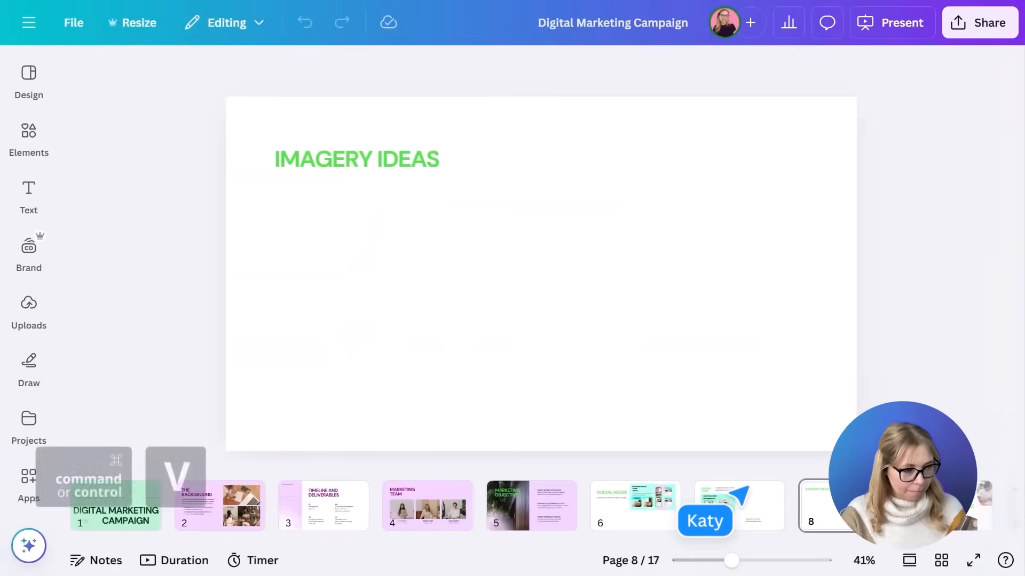
pyautogui.hotkey('ctrl', 'v')
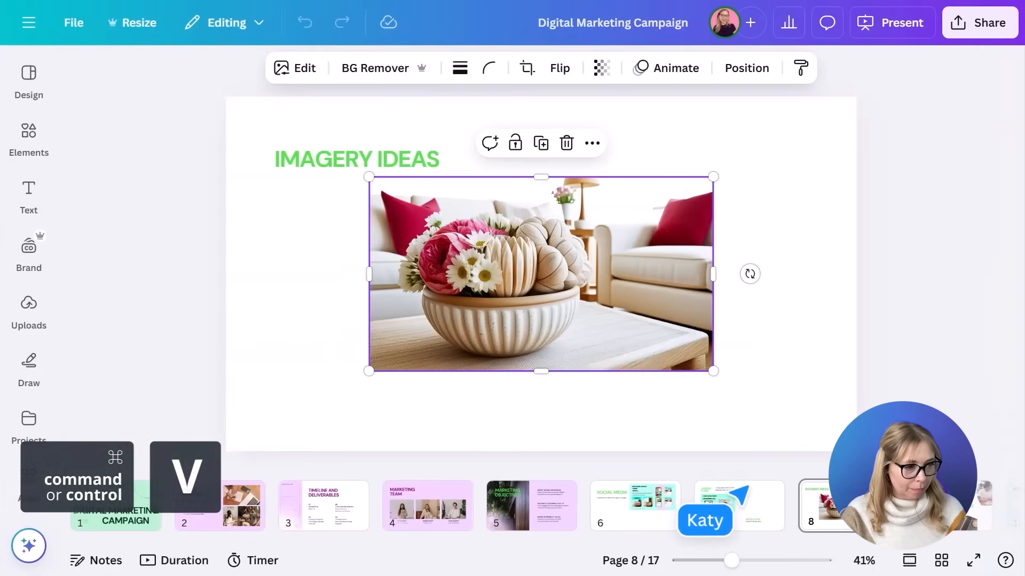
pyautogui.moveTo(713, 178); pyautogui.dragTo(619, 288)
pyautogui.moveTo(511, 322); pyautogui.dragTo(425, 277)
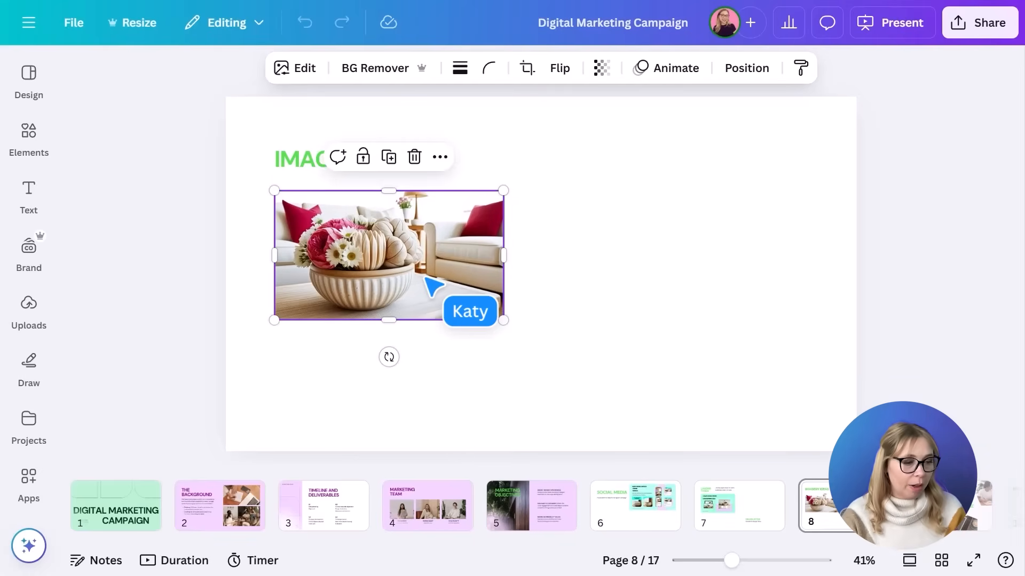
# Review the Social Media, Landing Pages and Newsletter, and Imagery Ideas slides on pages 6 to 8
pyautogui.click(608, 508)
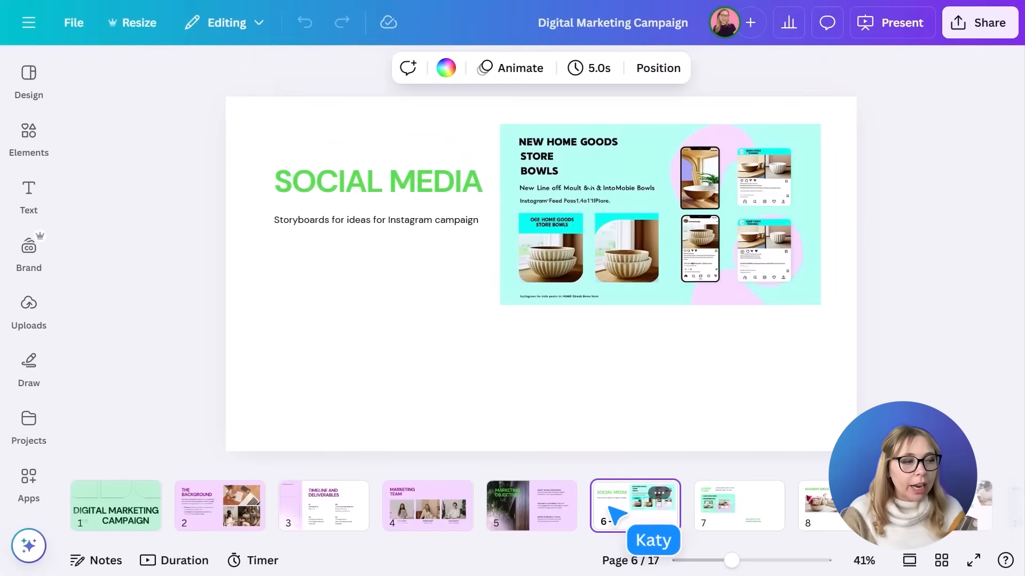
pyautogui.click(730, 510)
pyautogui.click(843, 507)
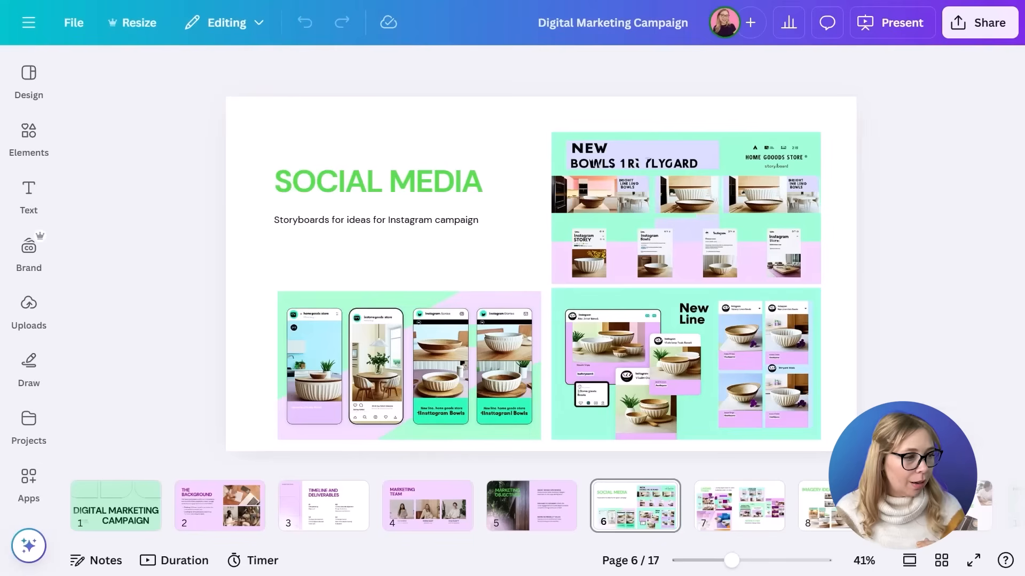
pyautogui.click(752, 515)
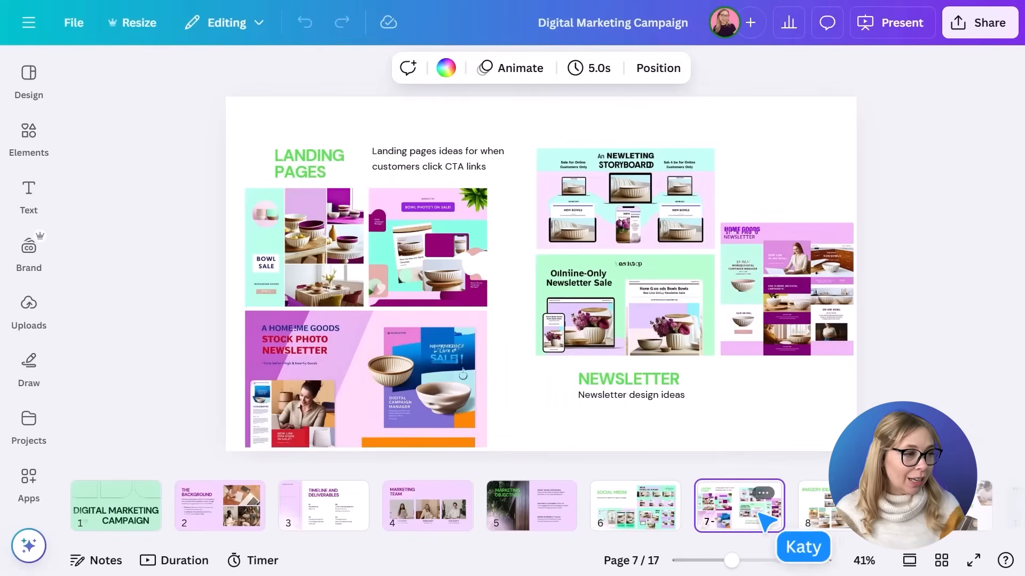
pyautogui.click(854, 520)
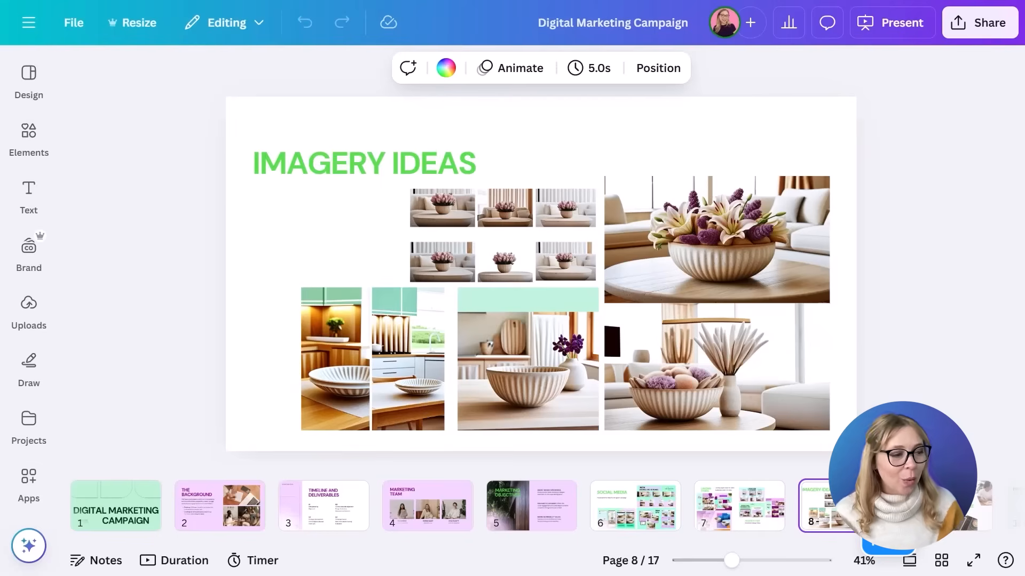
# Apply the layout with a centred heading on a green band above a row of images to the Social Media slide, page 6
pyautogui.click(660, 520)
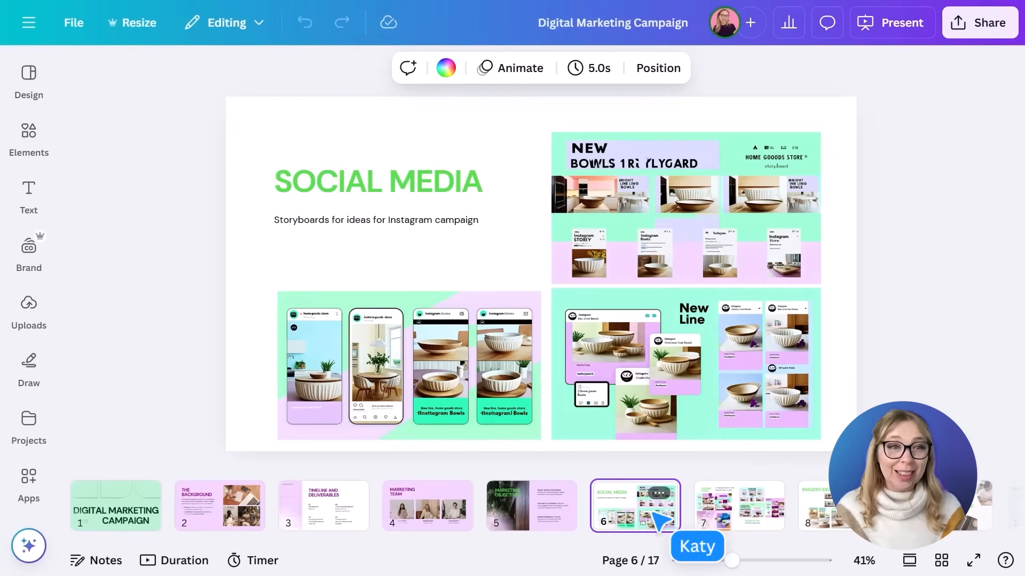
pyautogui.click(36, 84)
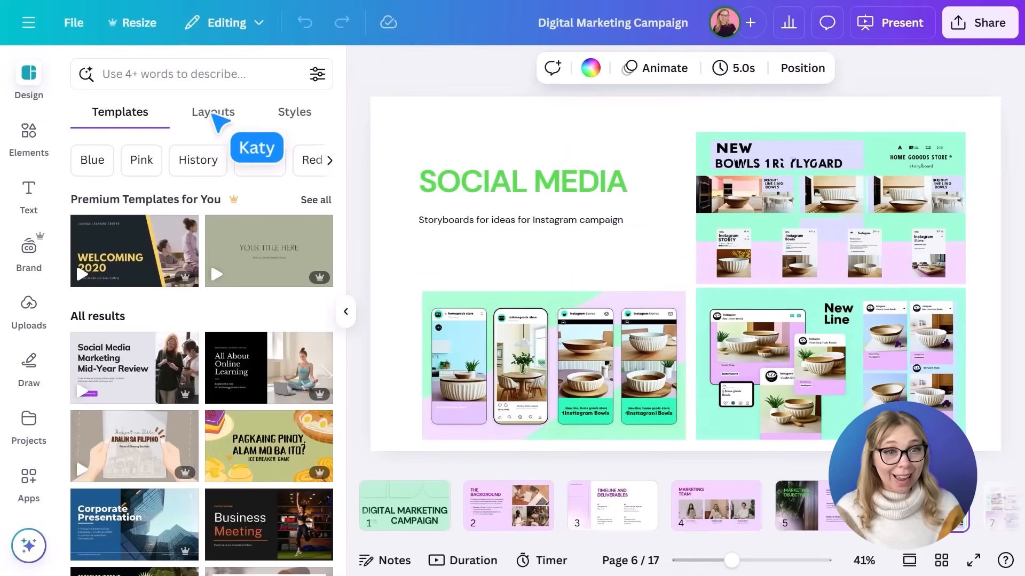
pyautogui.click(220, 115)
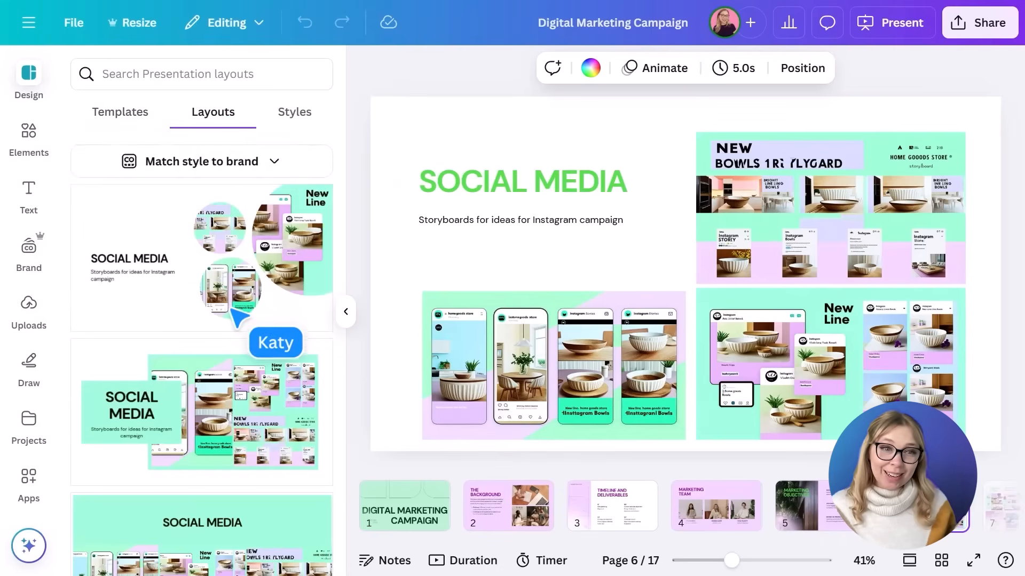
pyautogui.scroll(-5, 238, 315)
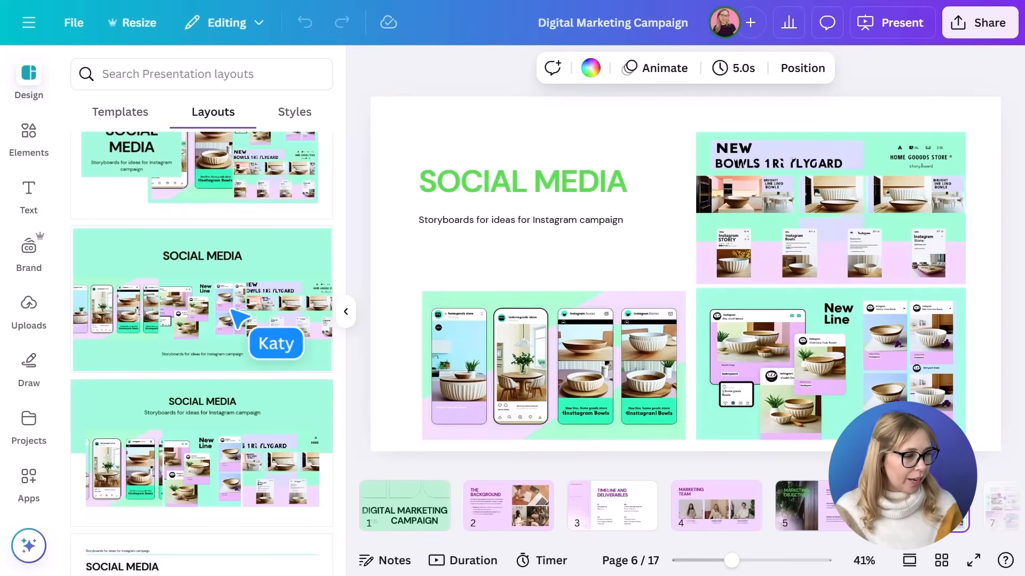
pyautogui.click(250, 443)
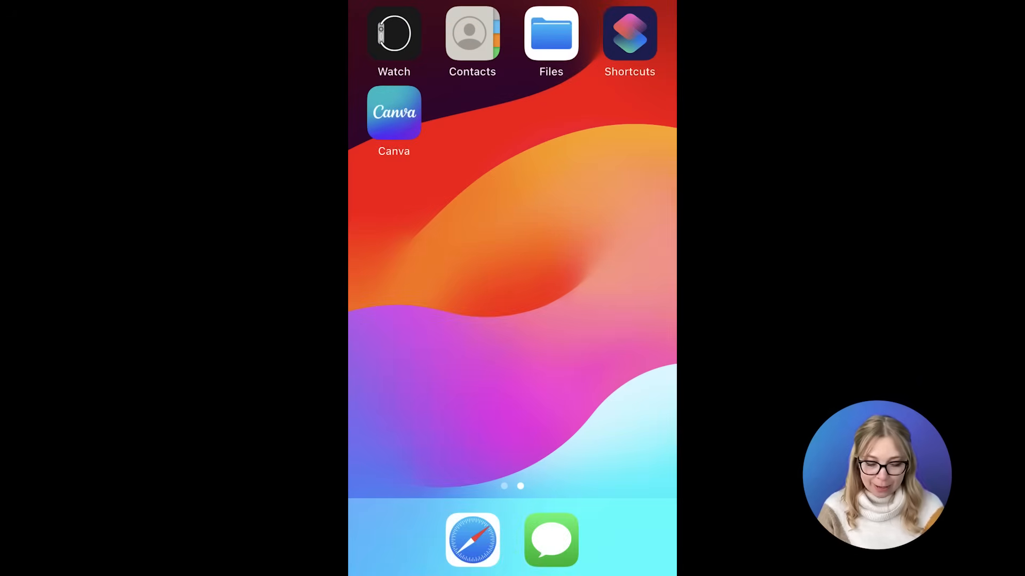
# Switch to the Canva mobile app and open the Digital Marketing Campaign presentation from the recent designs
pyautogui.click(393, 112)
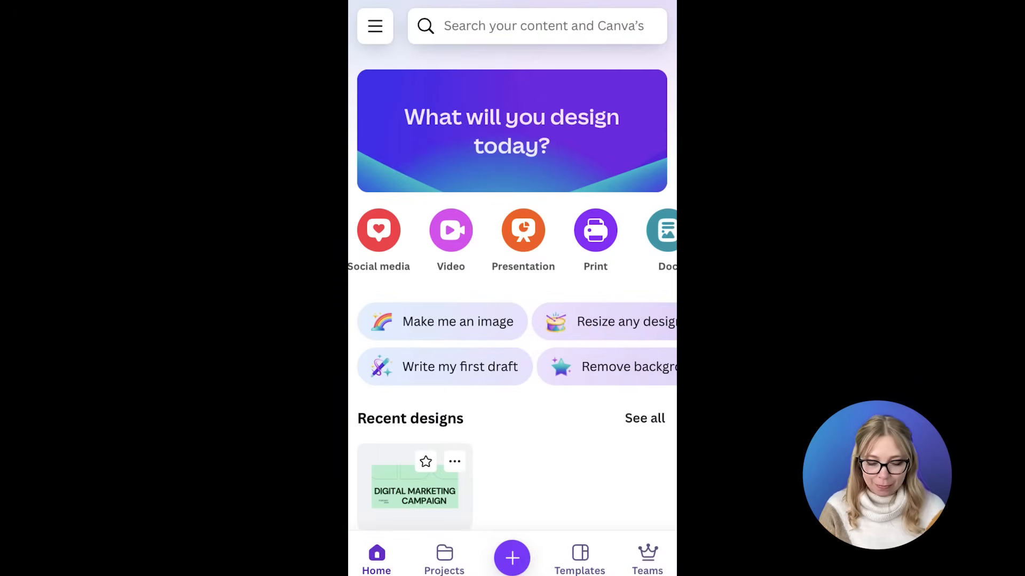
pyautogui.scroll(-2, 512, 288)
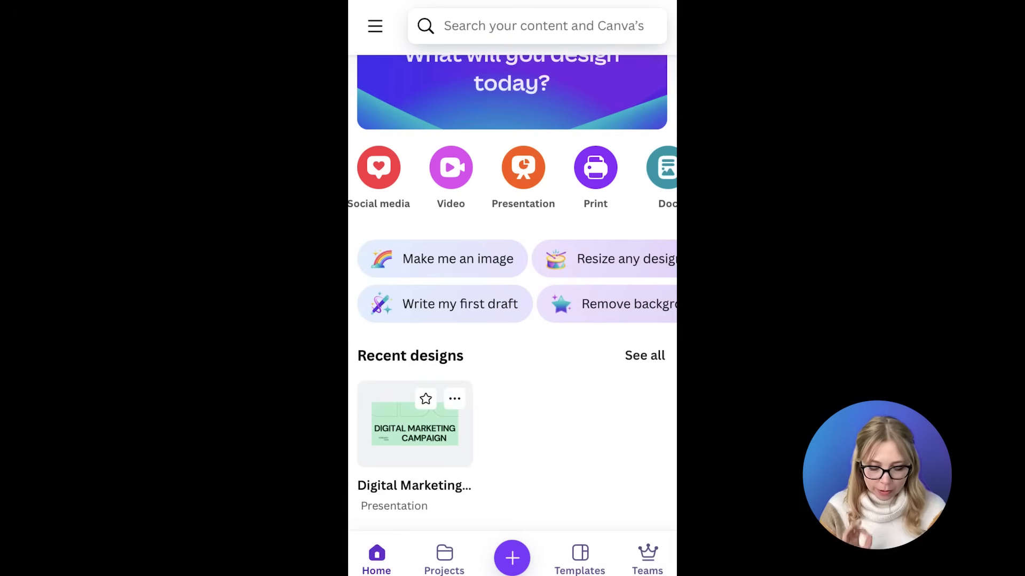
pyautogui.click(415, 424)
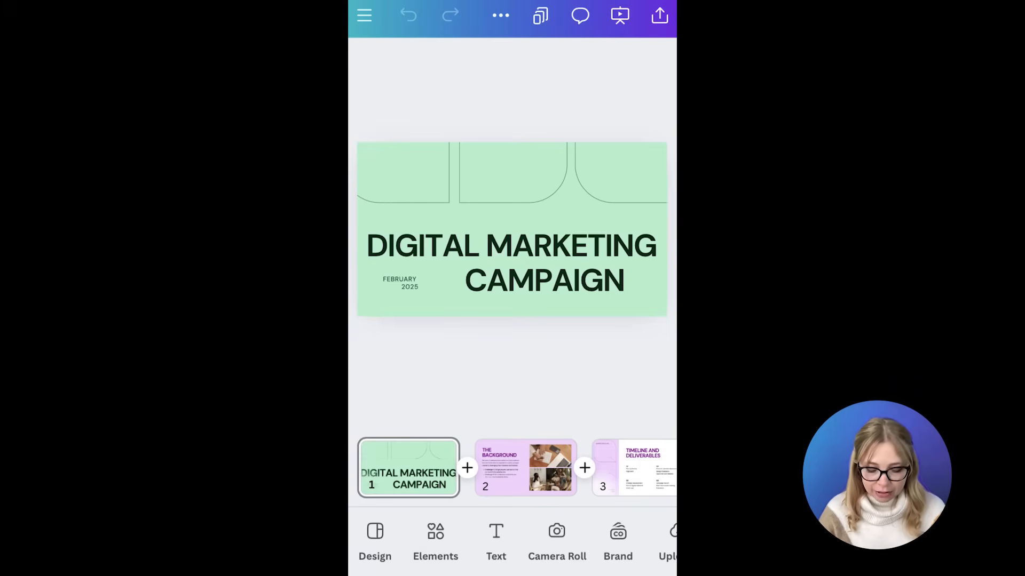
# View the Marketing Objectives slide, page 5, and the Social Media slide, page 6, and return to page 5
pyautogui.hscroll(5, 512, 468)
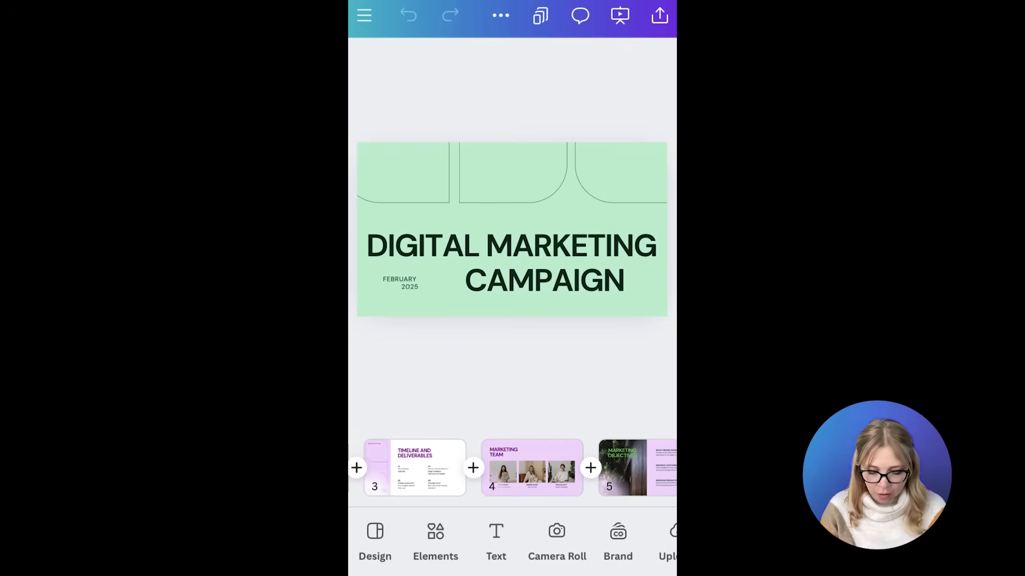
pyautogui.hscroll(3, 513, 468)
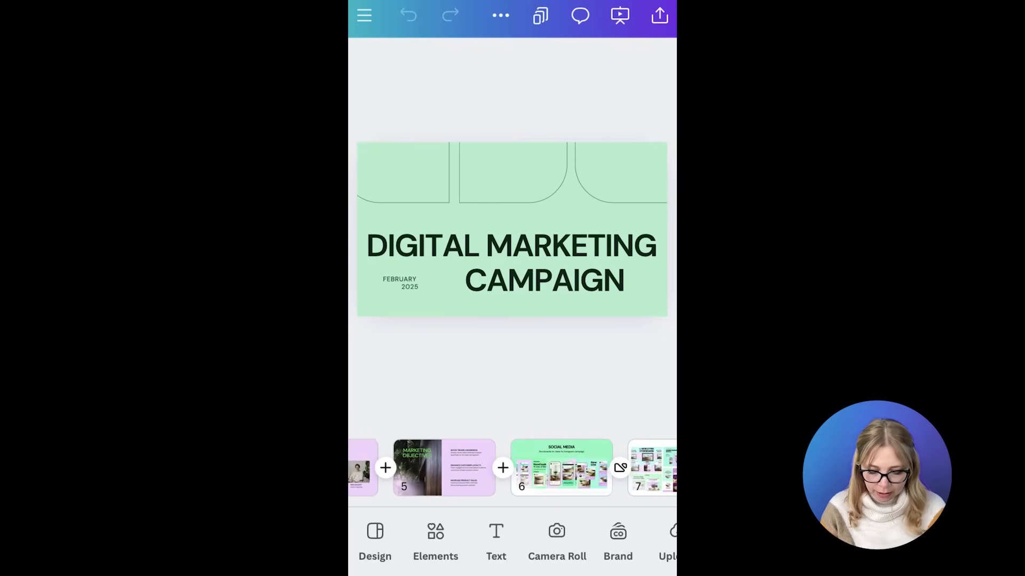
pyautogui.click(423, 468)
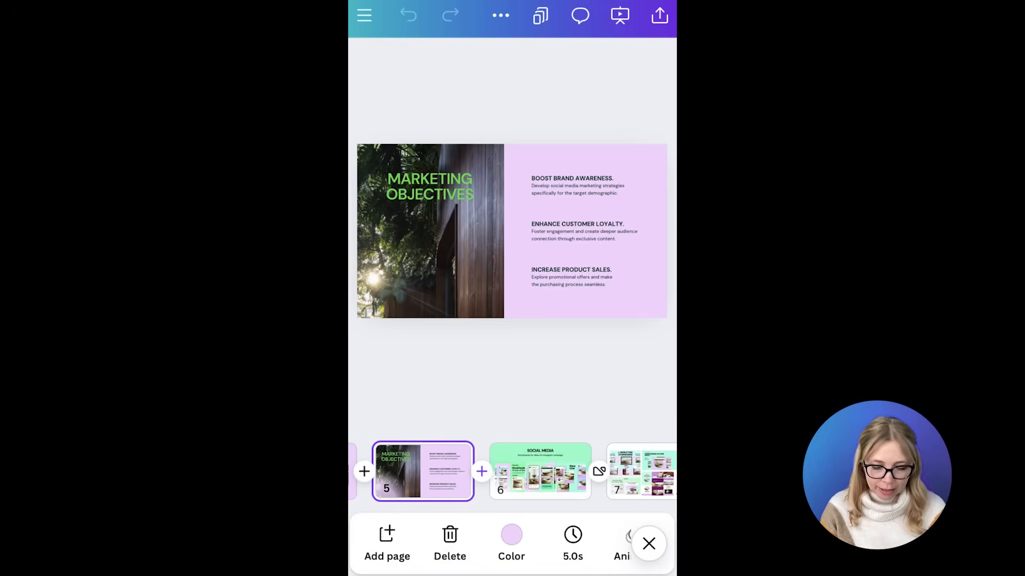
pyautogui.click(540, 471)
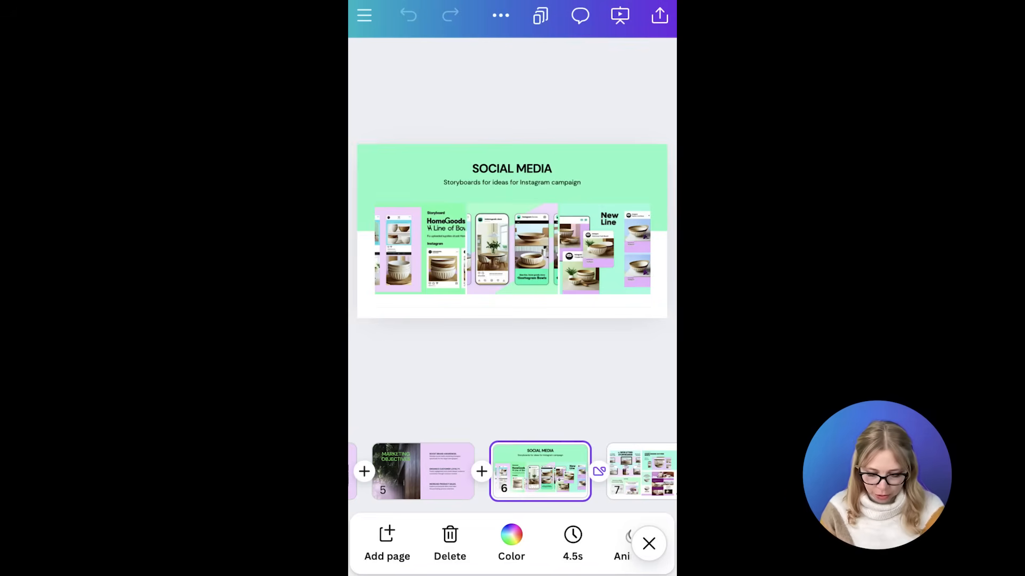
pyautogui.click(423, 472)
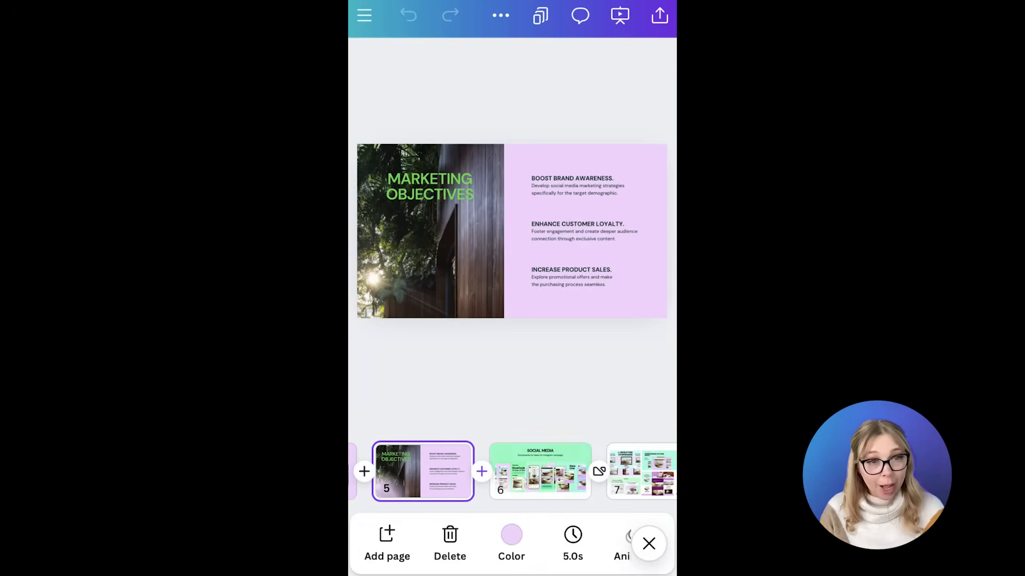
# Leave the page selection and open the Record yourself studio from the uploads for the Marketing Objectives slide
pyautogui.click(649, 544)
pyautogui.hscroll(5, 512, 542)
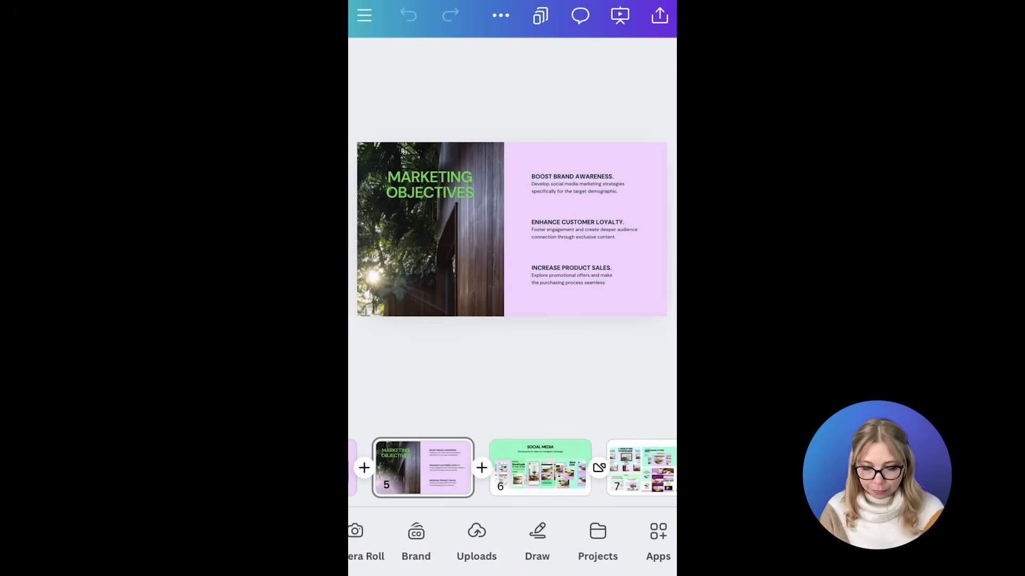
pyautogui.click(476, 539)
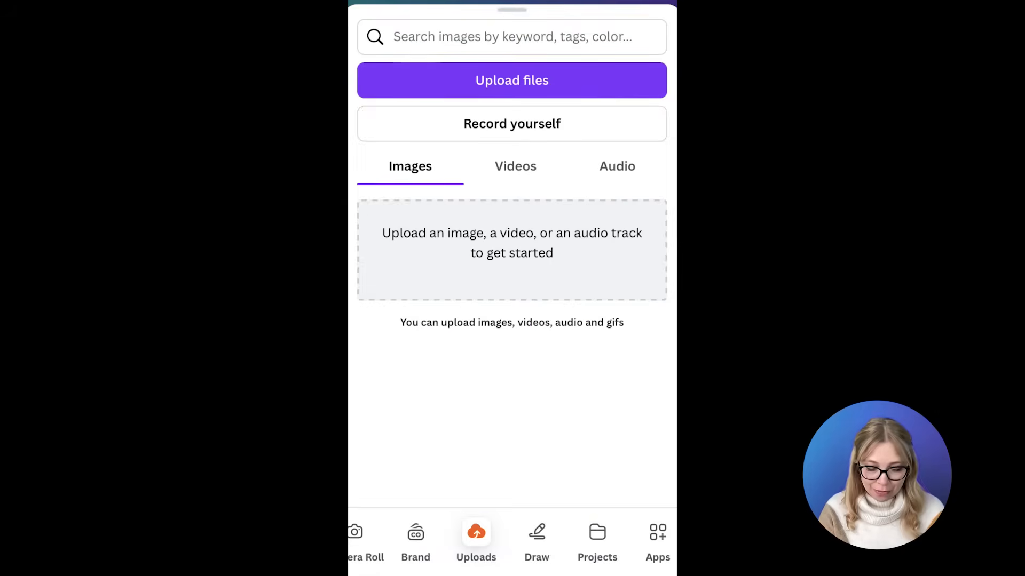
pyautogui.click(511, 123)
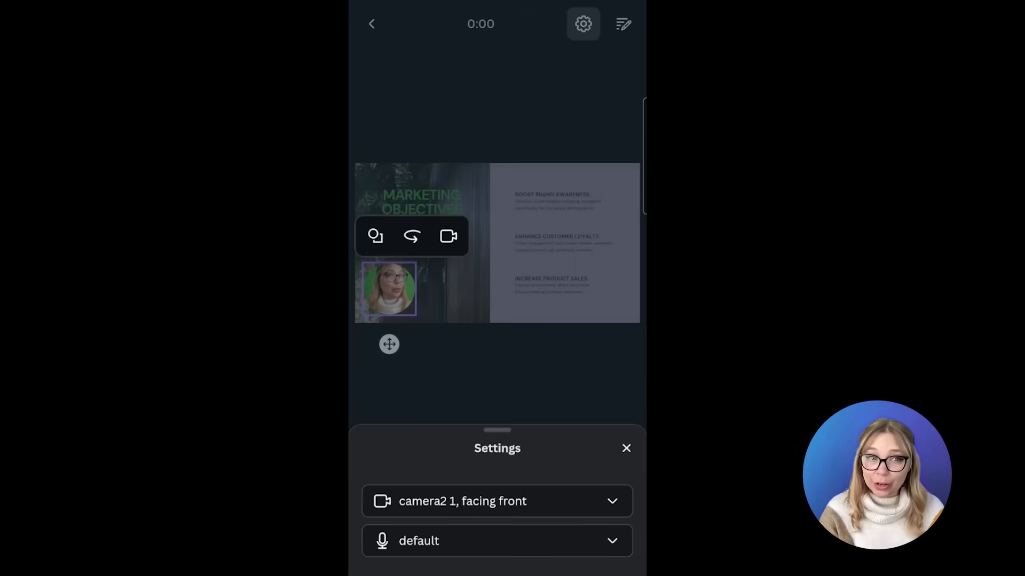
# Record a presenter video across the Marketing Objectives slide, page 5, and the Social Media slide, page 6, and save it on leaving the studio
pyautogui.click(626, 448)
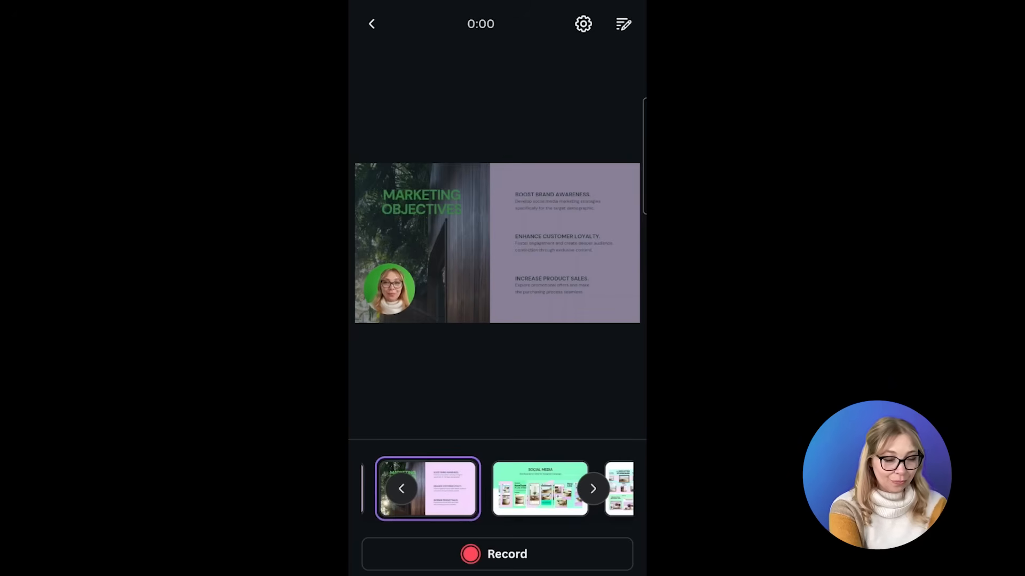
pyautogui.click(497, 555)
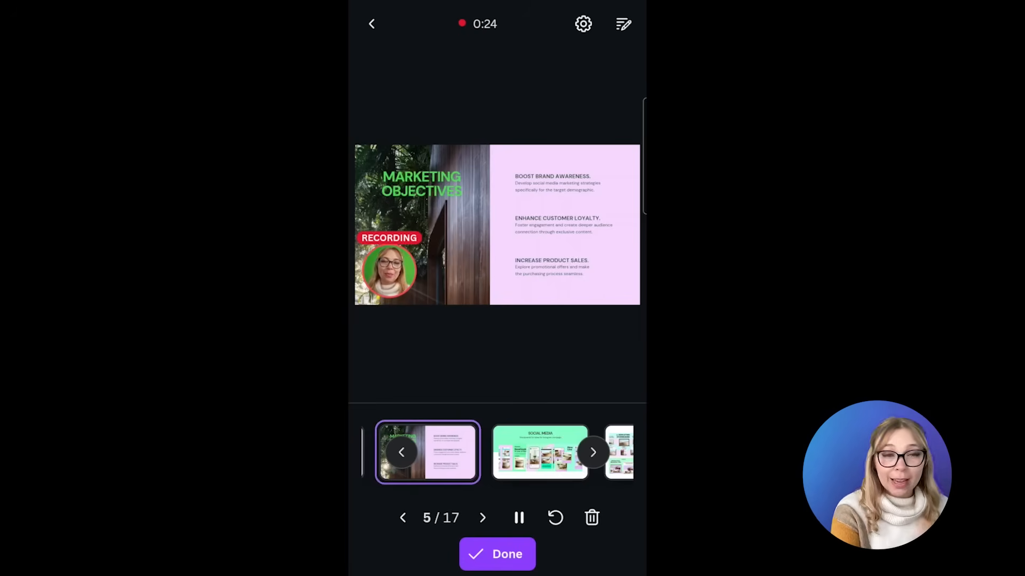
pyautogui.click(531, 462)
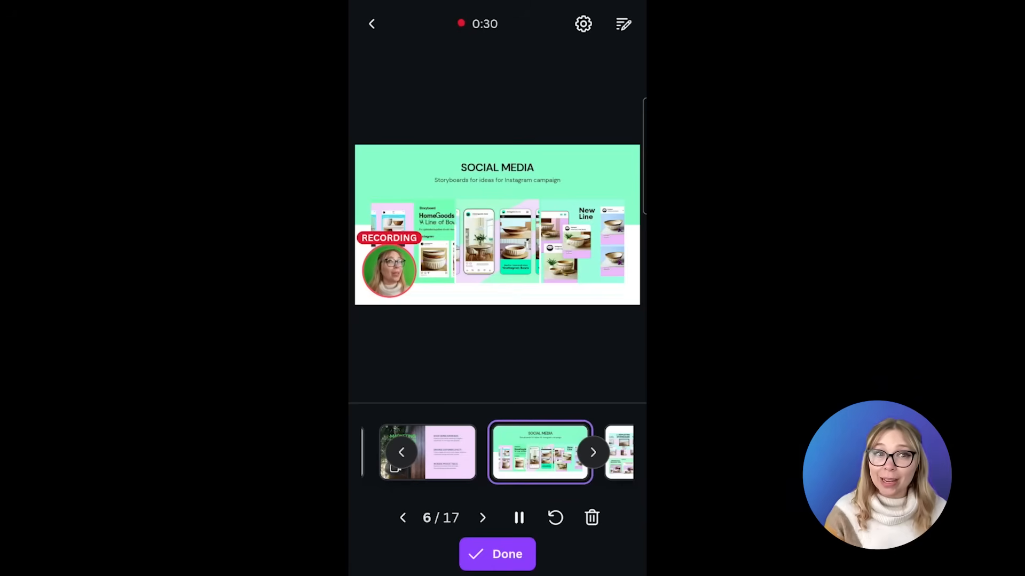
pyautogui.click(519, 517)
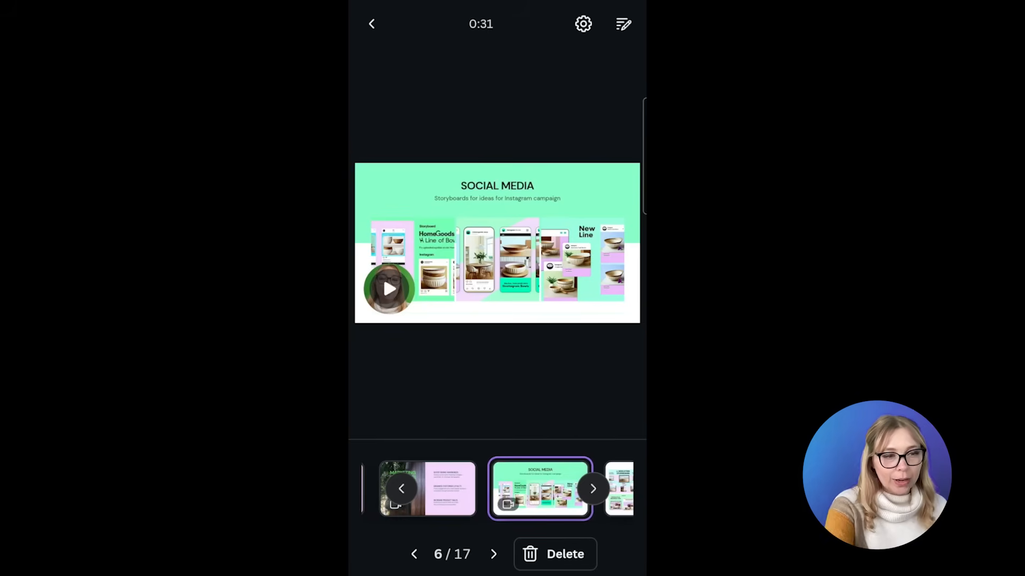
pyautogui.click(371, 24)
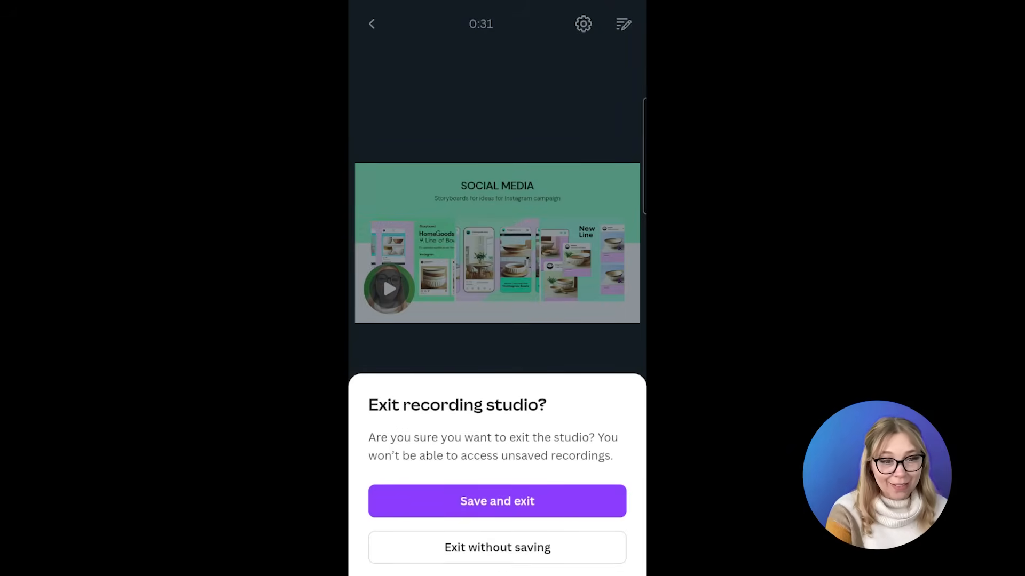
pyautogui.click(565, 499)
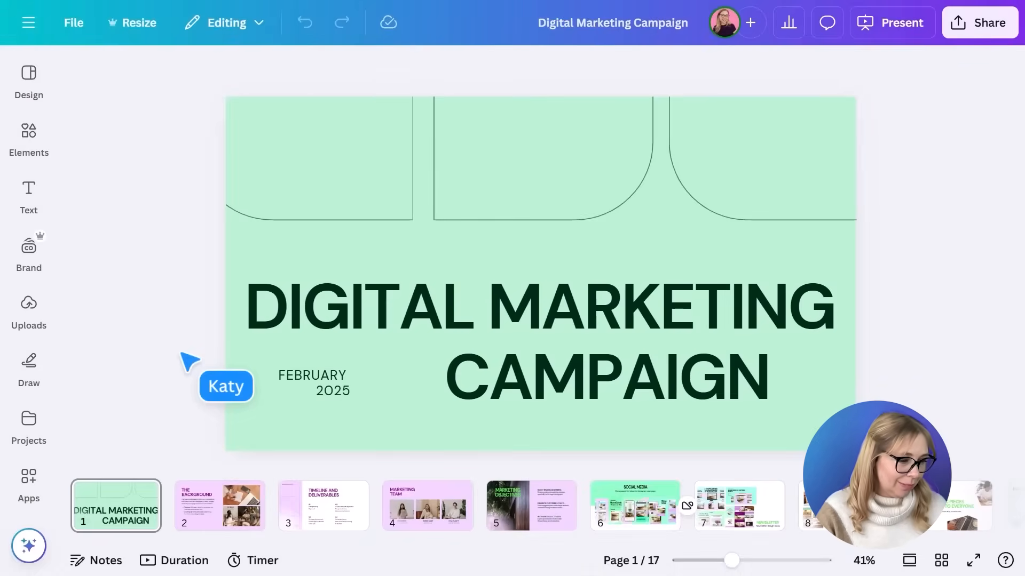
# Detach the presenter video from its circular frame on the Marketing Objectives slide, page 5, and delete the empty frame
pyautogui.click(499, 494)
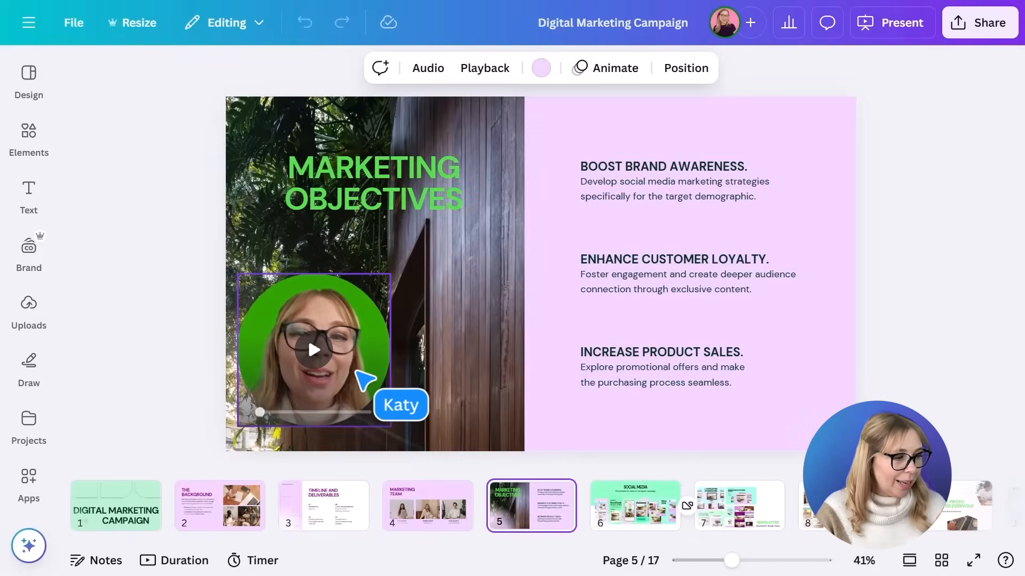
pyautogui.click(357, 372)
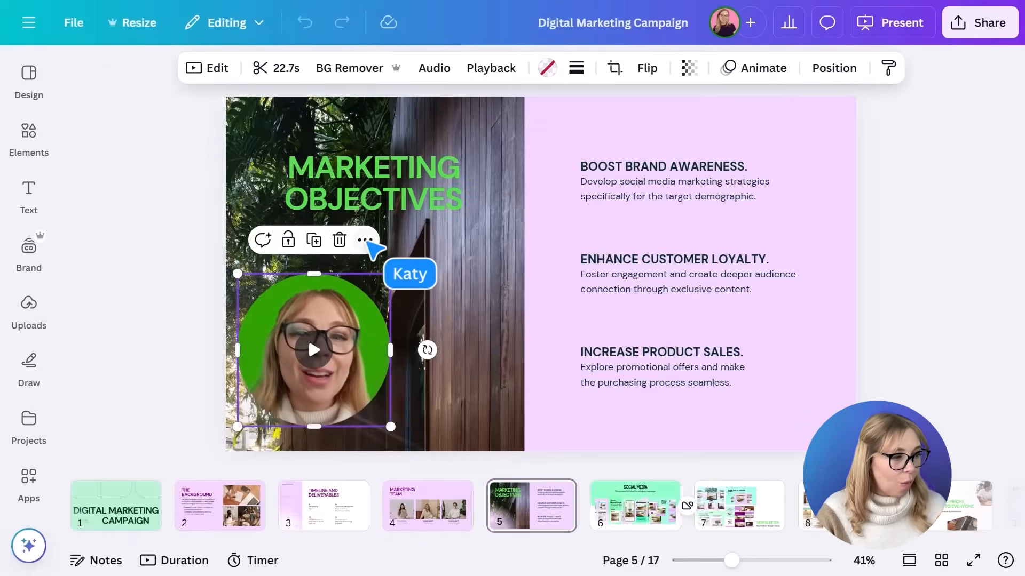
pyautogui.click(365, 240)
pyautogui.scroll(-5, 372, 287)
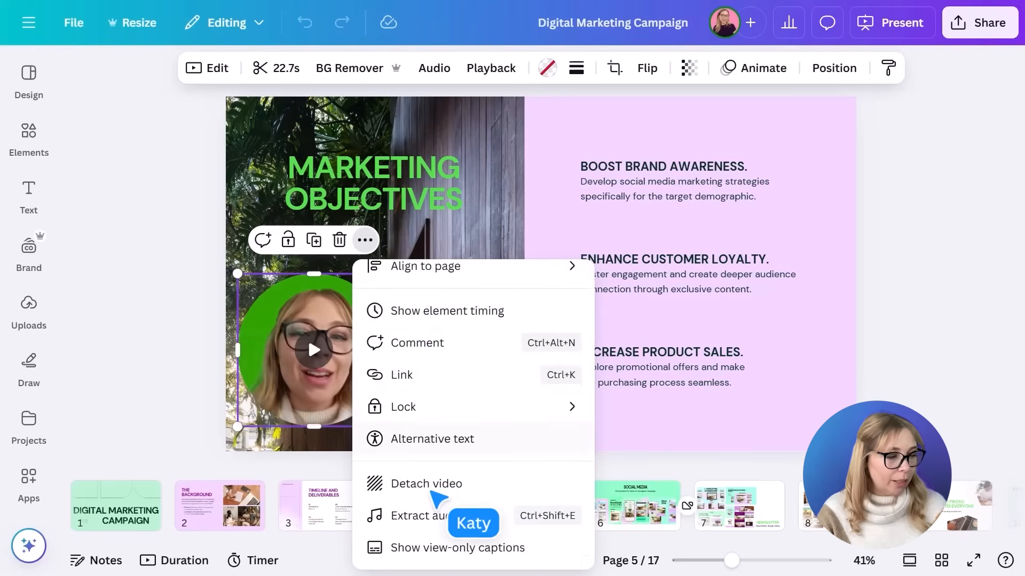
pyautogui.click(417, 483)
pyautogui.click(354, 394)
pyautogui.press('Delete')
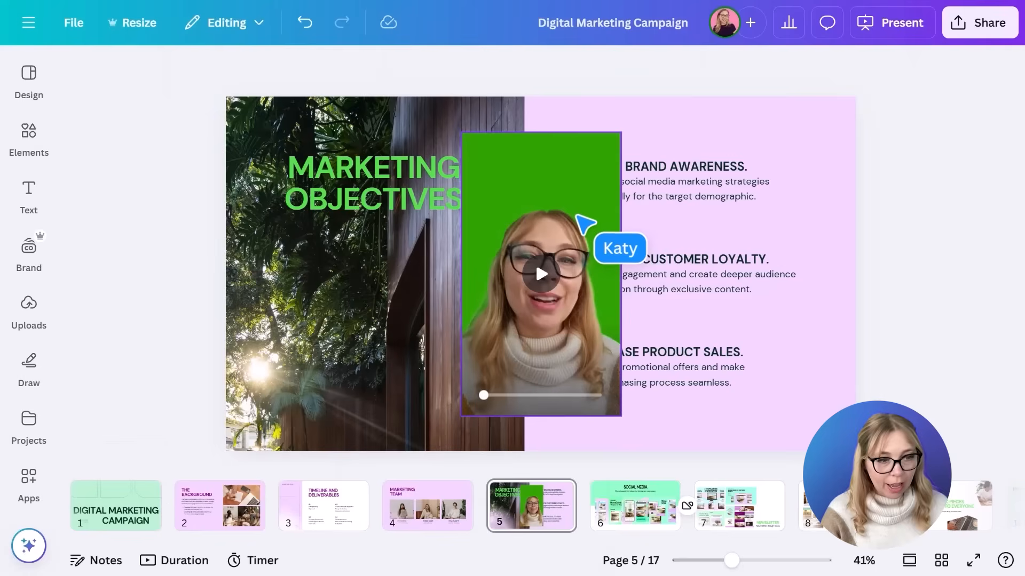
# Remove the green background from the detached presenter video on the Marketing Objectives slide
pyautogui.click(586, 226)
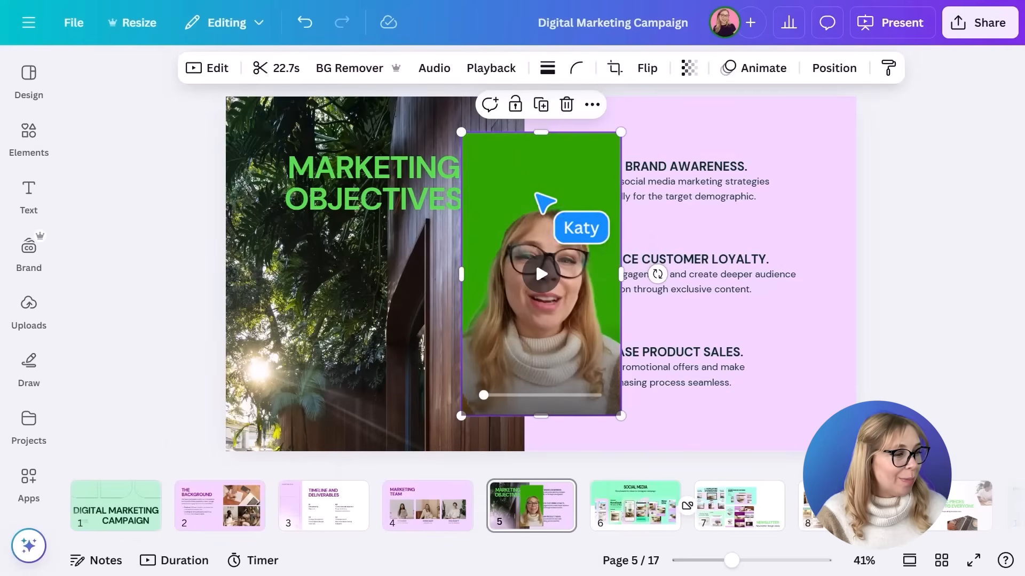
pyautogui.click(369, 69)
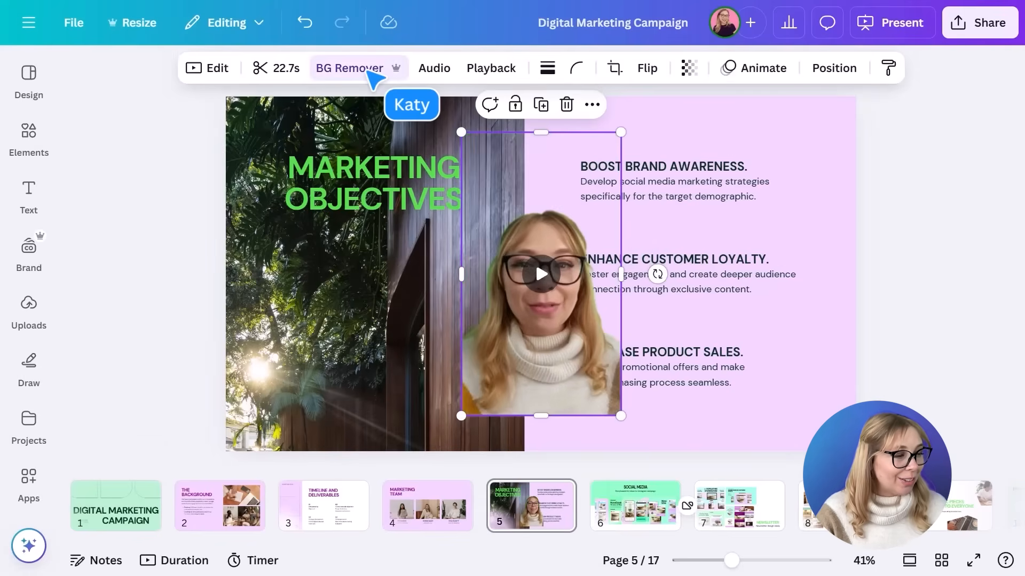
# Replace the photo on the slide's left half with the cut-out presenter video and move the MARKETING OBJECTIVES heading up towards the slide's top edge
pyautogui.moveTo(557, 244); pyautogui.dragTo(427, 262)
pyautogui.moveTo(411, 213); pyautogui.dragTo(407, 165)
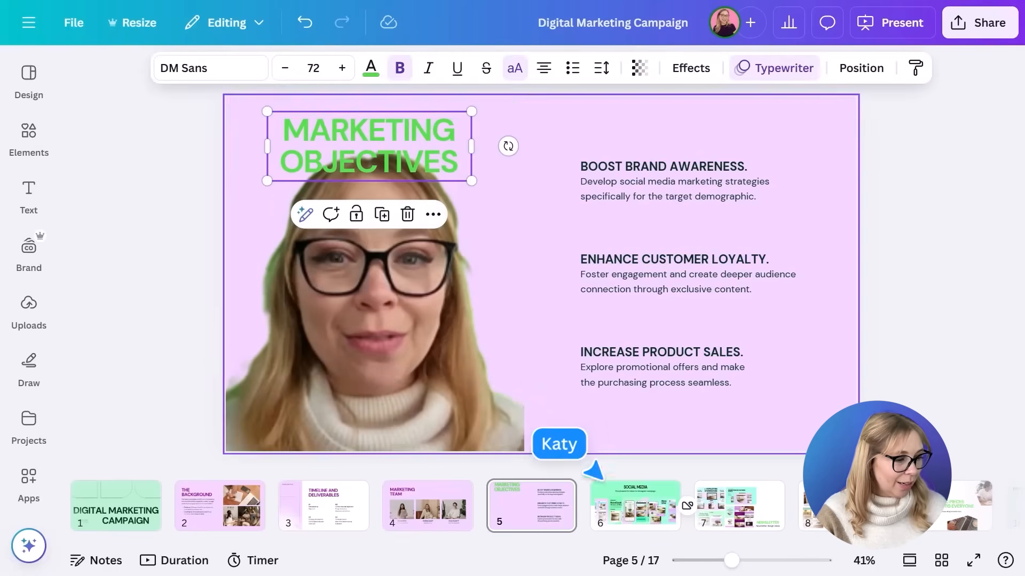
# Move the circular presenter video on the Social Media slide, page 6, to the slide's upper-left corner beside the heading
pyautogui.click(601, 488)
pyautogui.click(335, 391)
pyautogui.moveTo(333, 389); pyautogui.dragTo(339, 166)
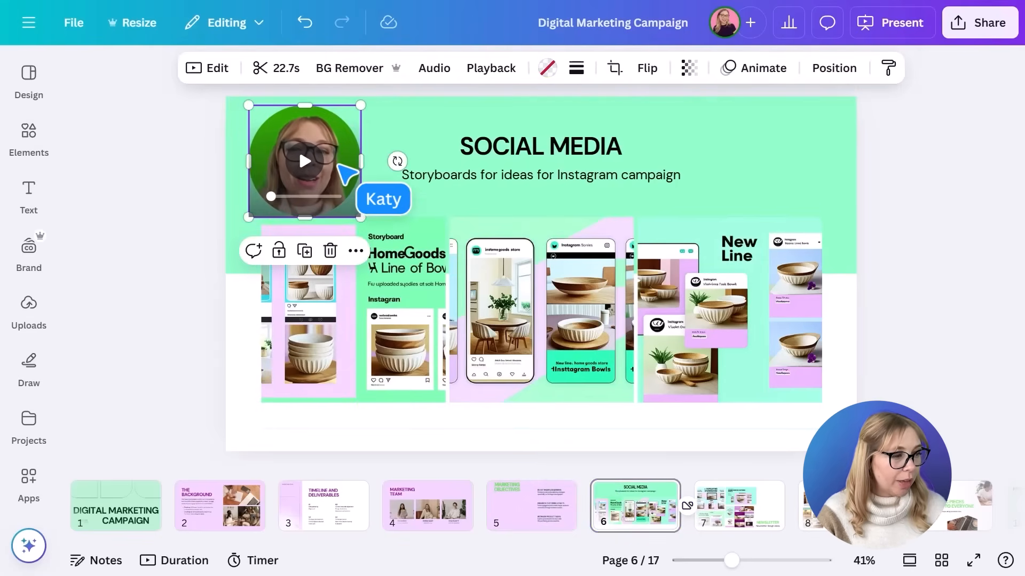
pyautogui.click(203, 244)
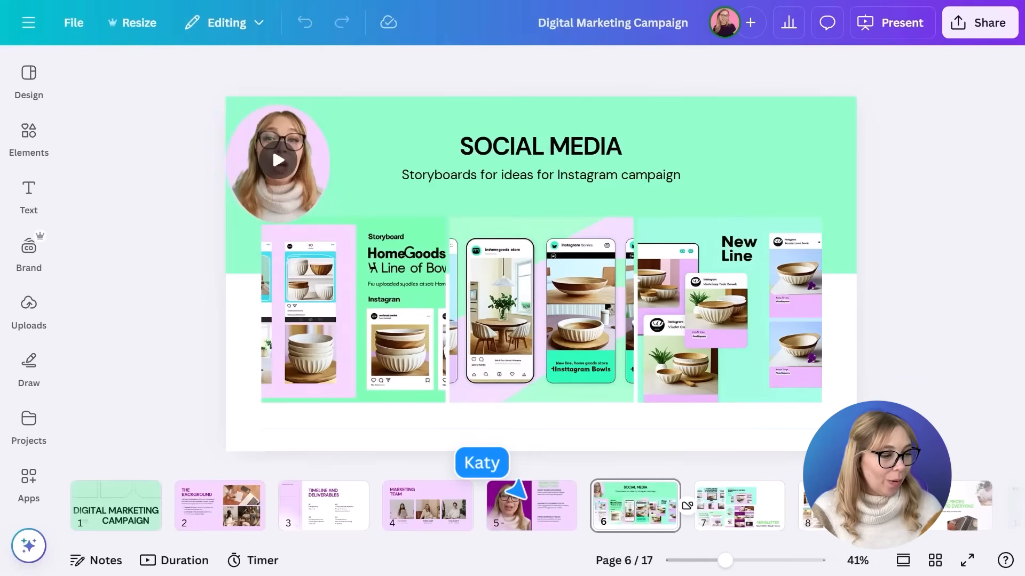
# Review the presenter videos on pages 5 and 6, play the Social Media slide in full screen, and return to the editor
pyautogui.click(518, 489)
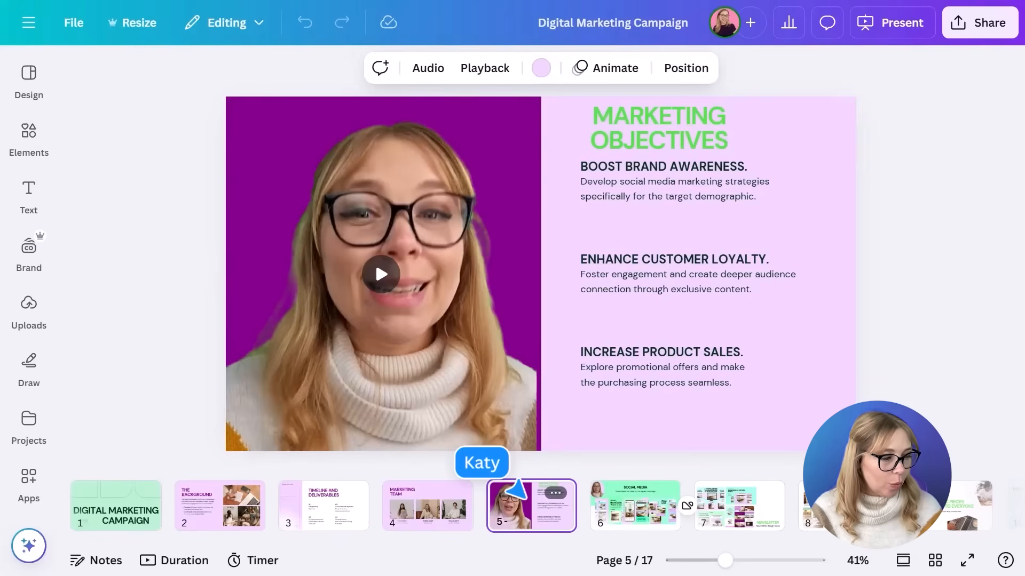
pyautogui.click(618, 498)
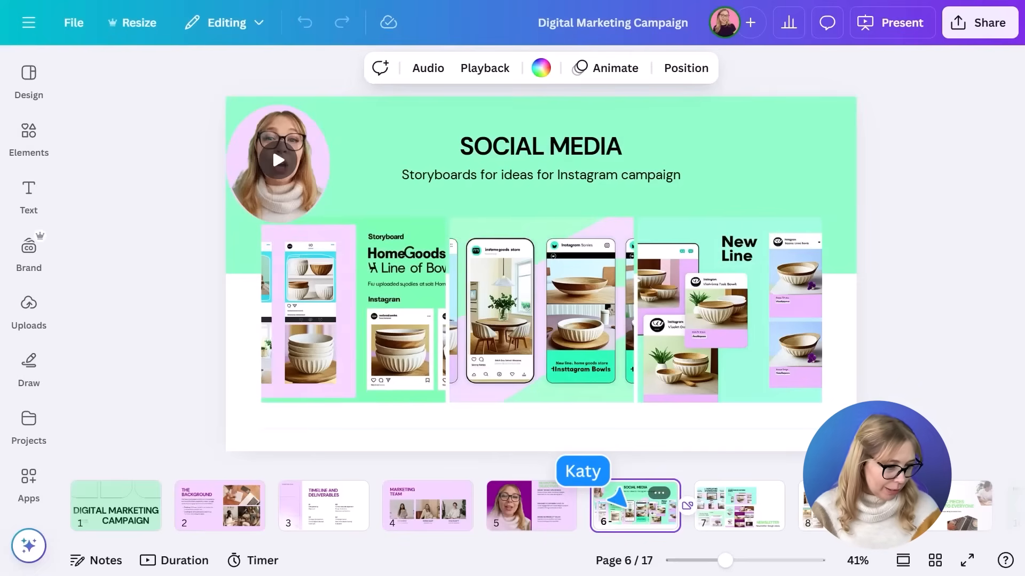
pyautogui.click(966, 559)
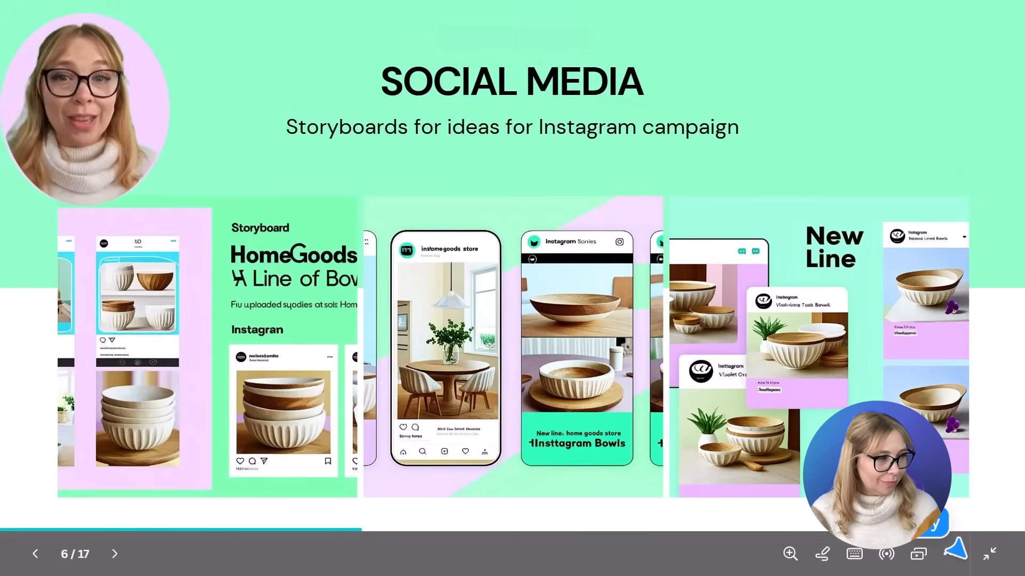
pyautogui.press('Escape')
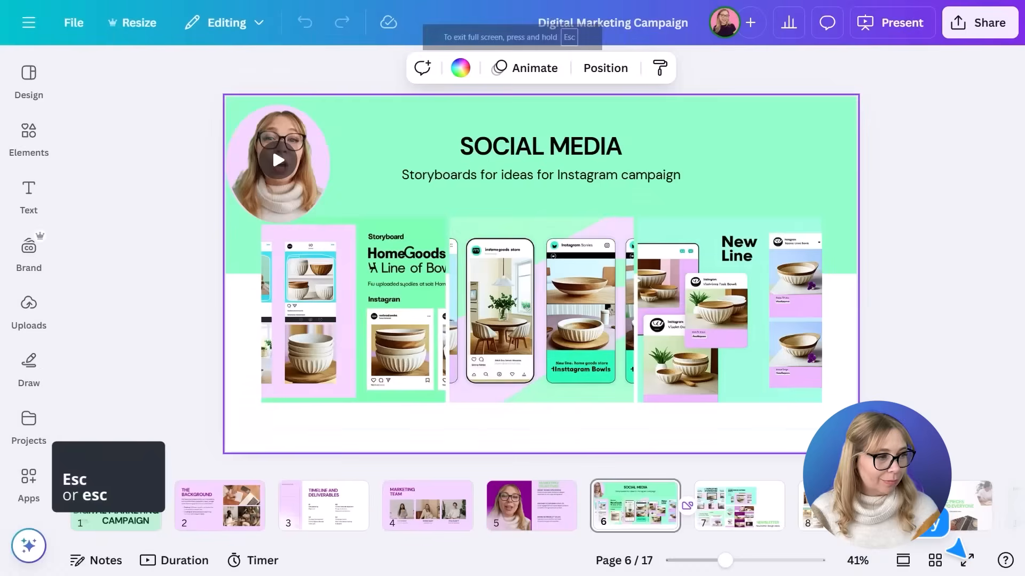